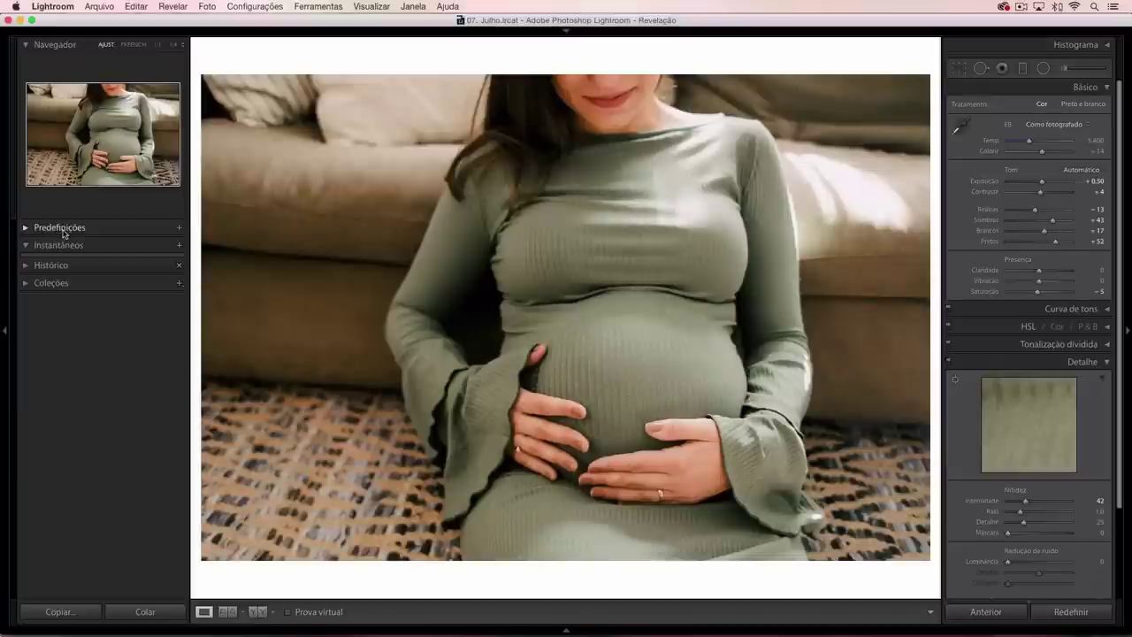
Step: Expand the Presets (Predefinições) panel to list the develop preset folders
click(64, 232)
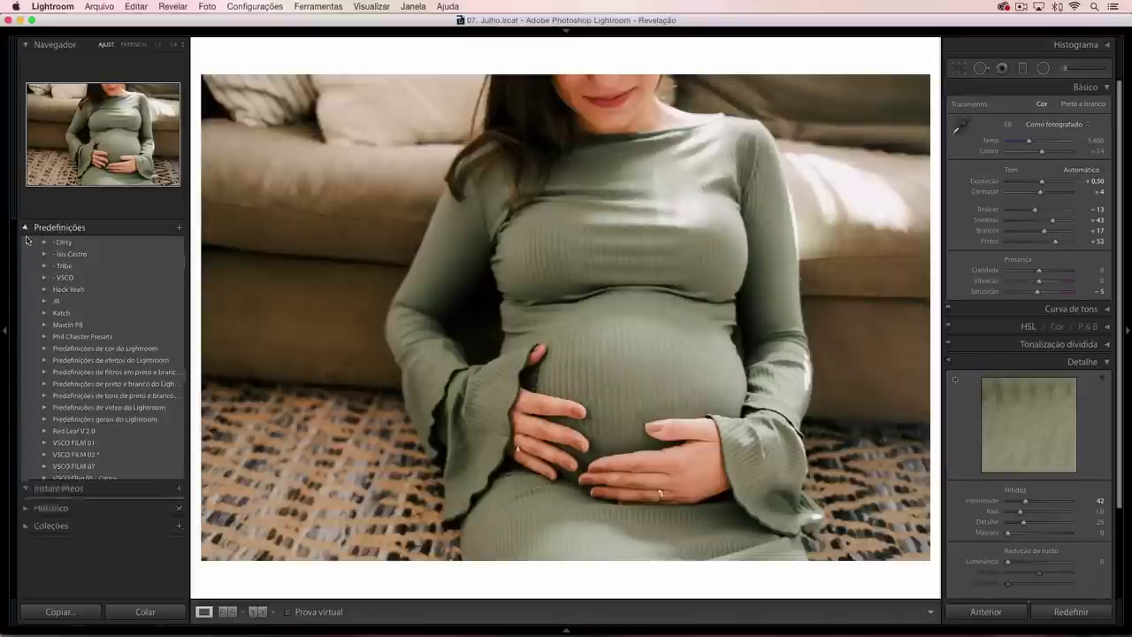
click(40, 229)
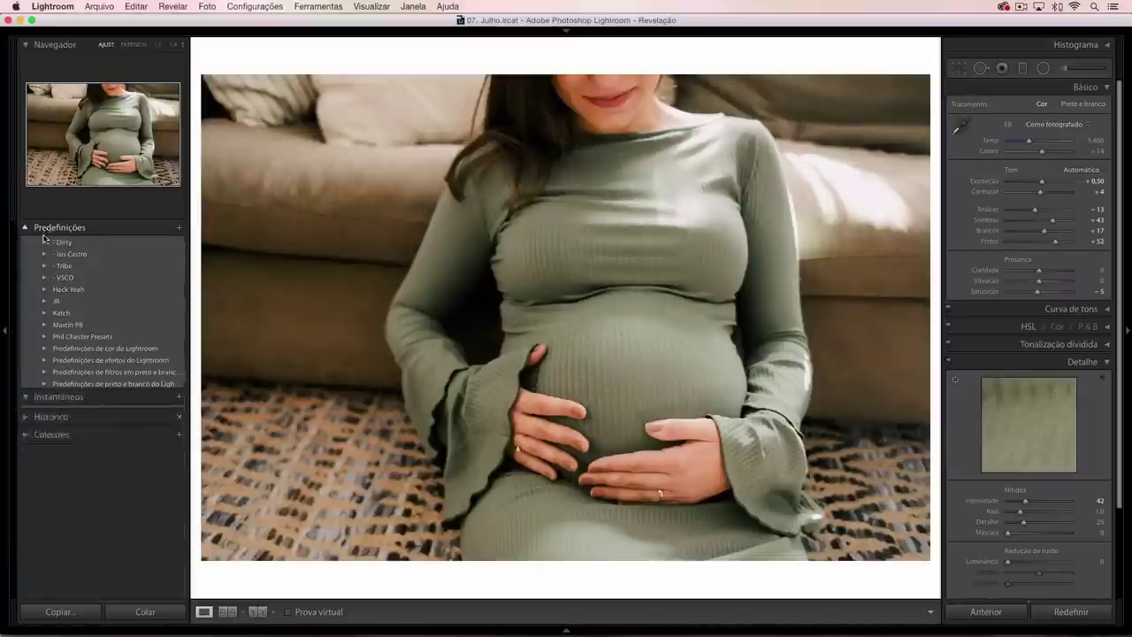
click(44, 231)
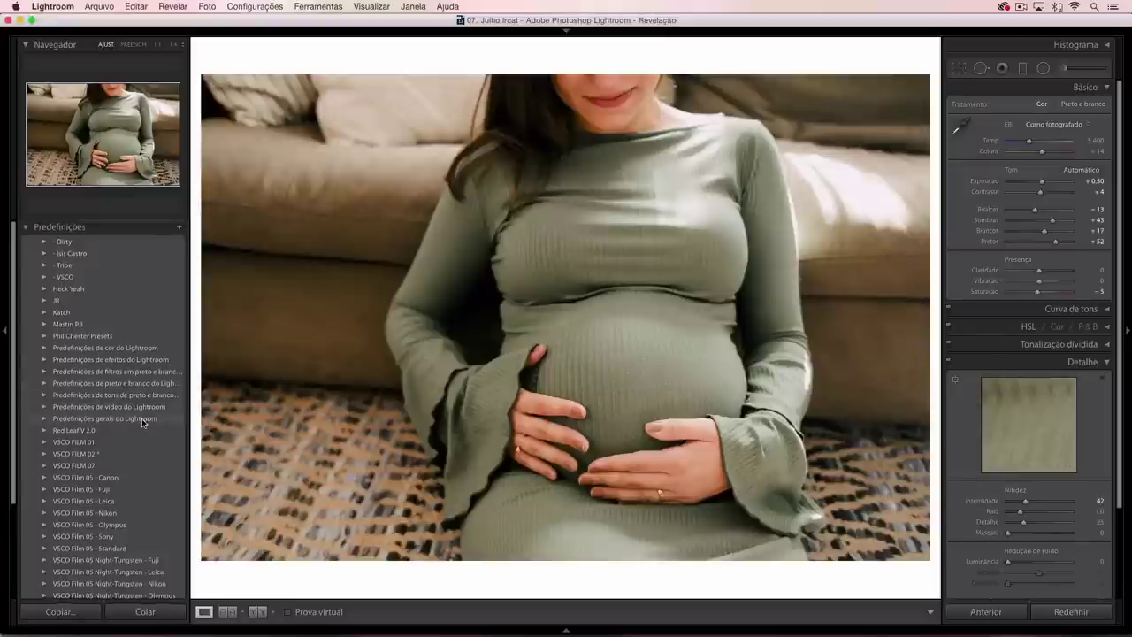
scroll(123, 468, down, 5)
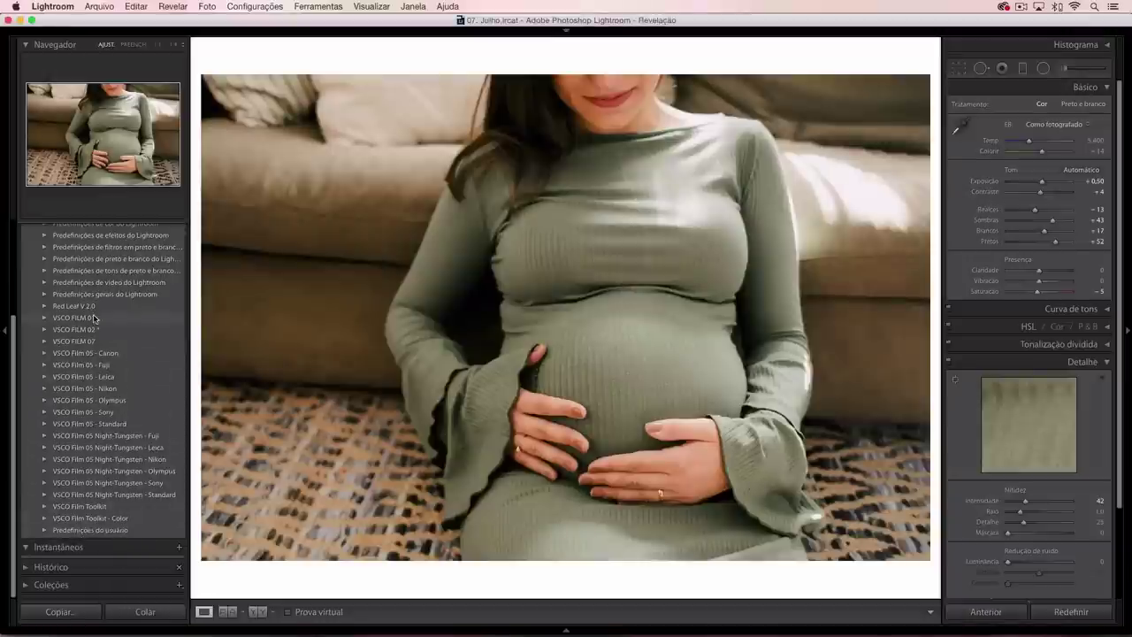
scroll(94, 319, up, 3)
scroll(88, 314, up, 2)
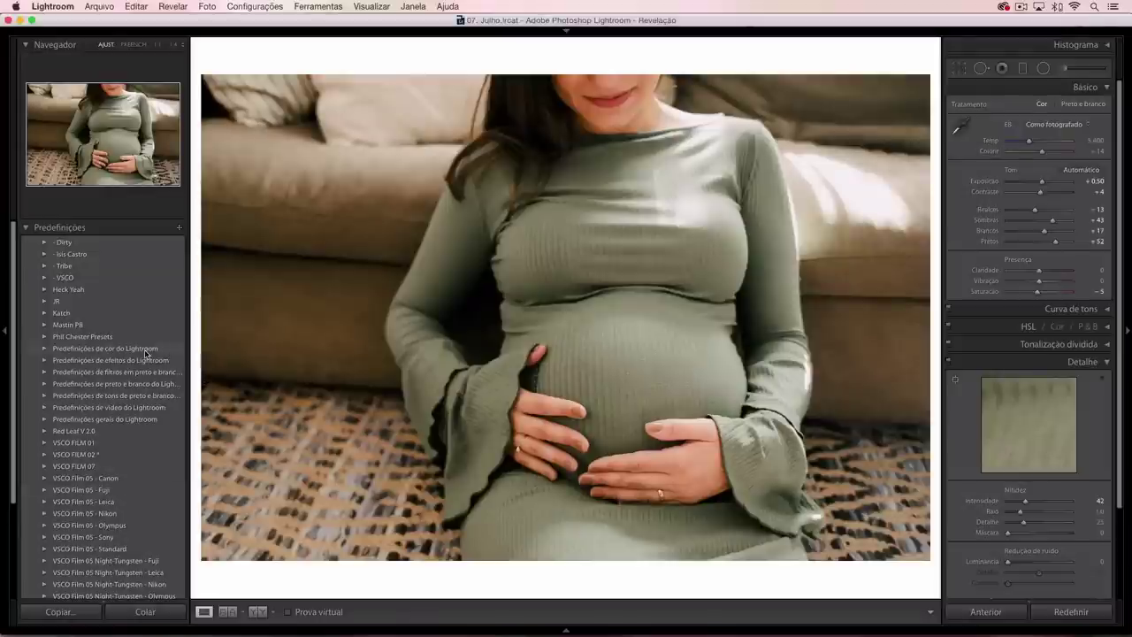
click(45, 419)
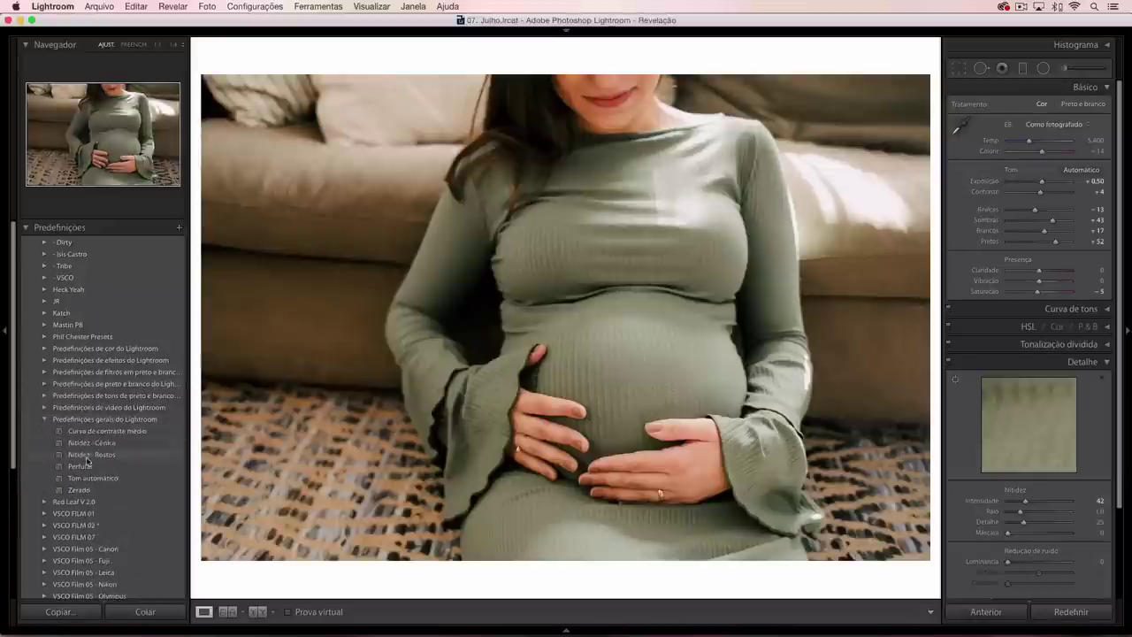
click(66, 385)
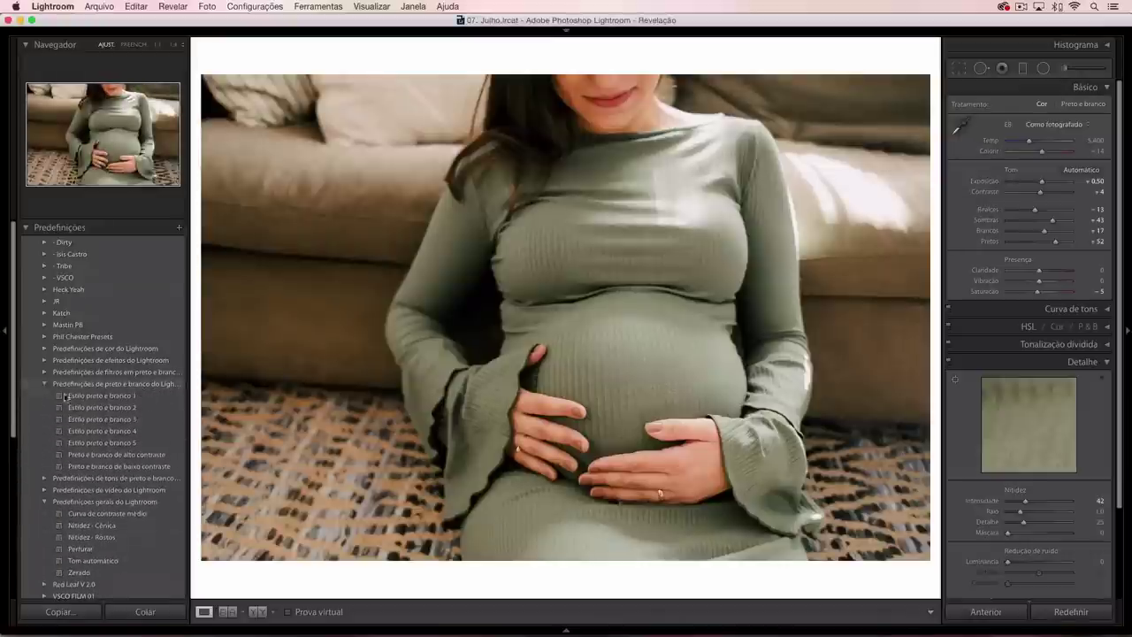
click(45, 348)
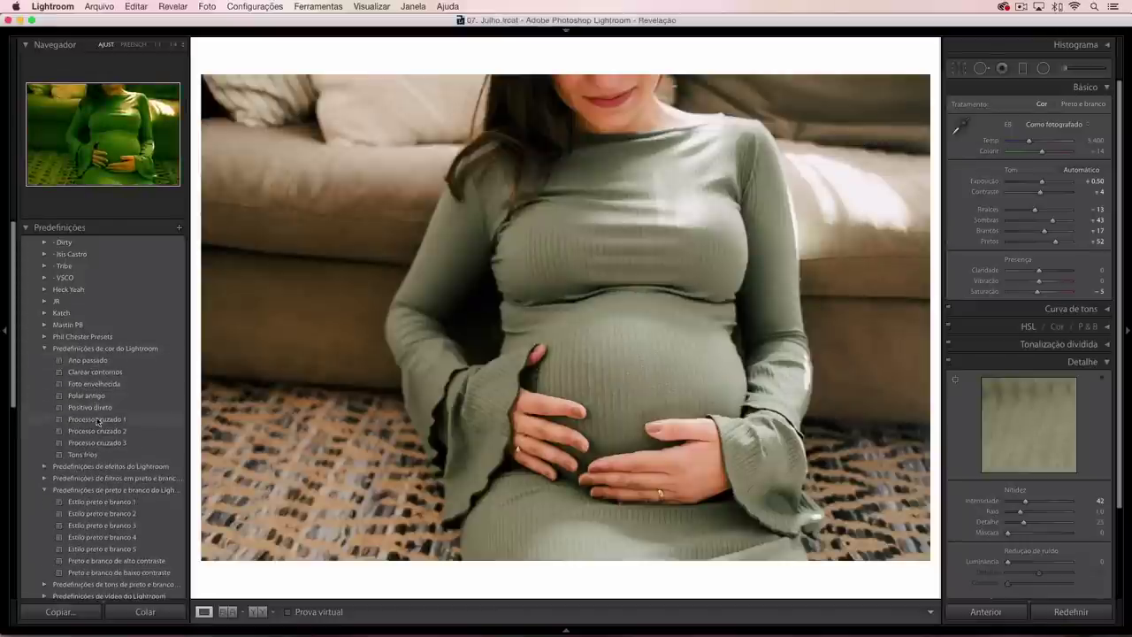
click(46, 349)
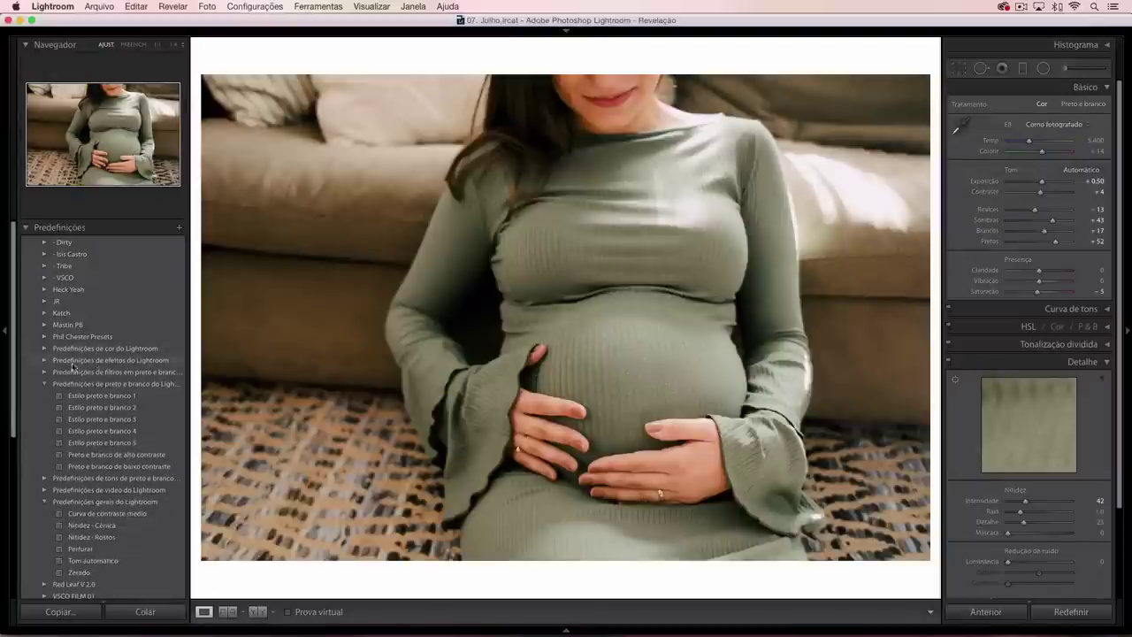
click(44, 384)
click(106, 419)
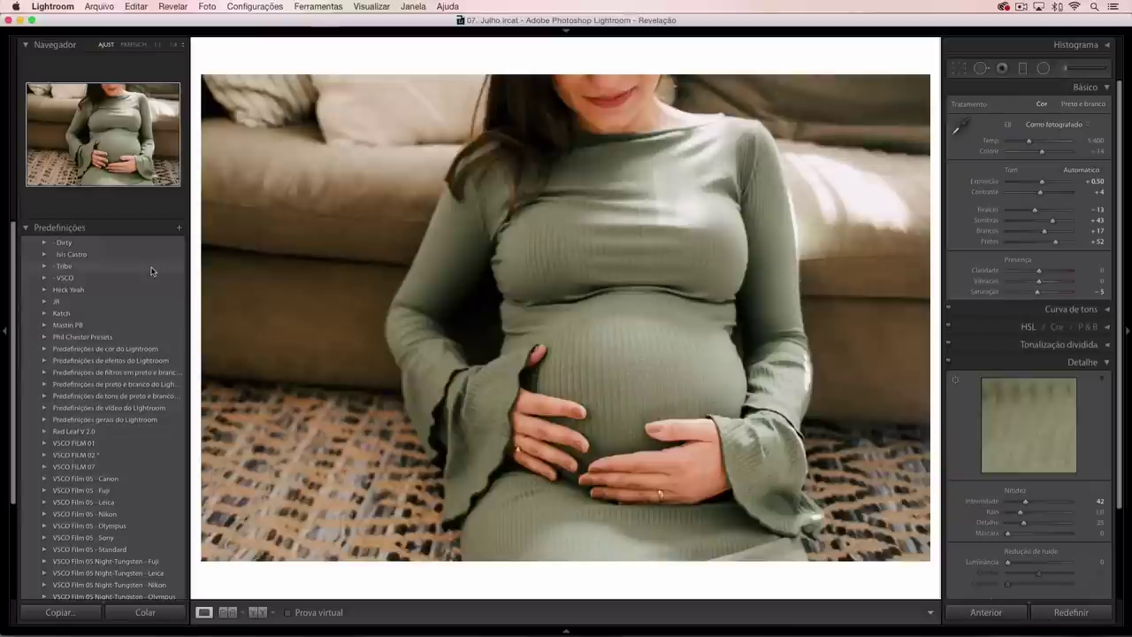
Step: Reset the photo, apply the YEY III preset, and raise Exposure to +0.90
click(46, 254)
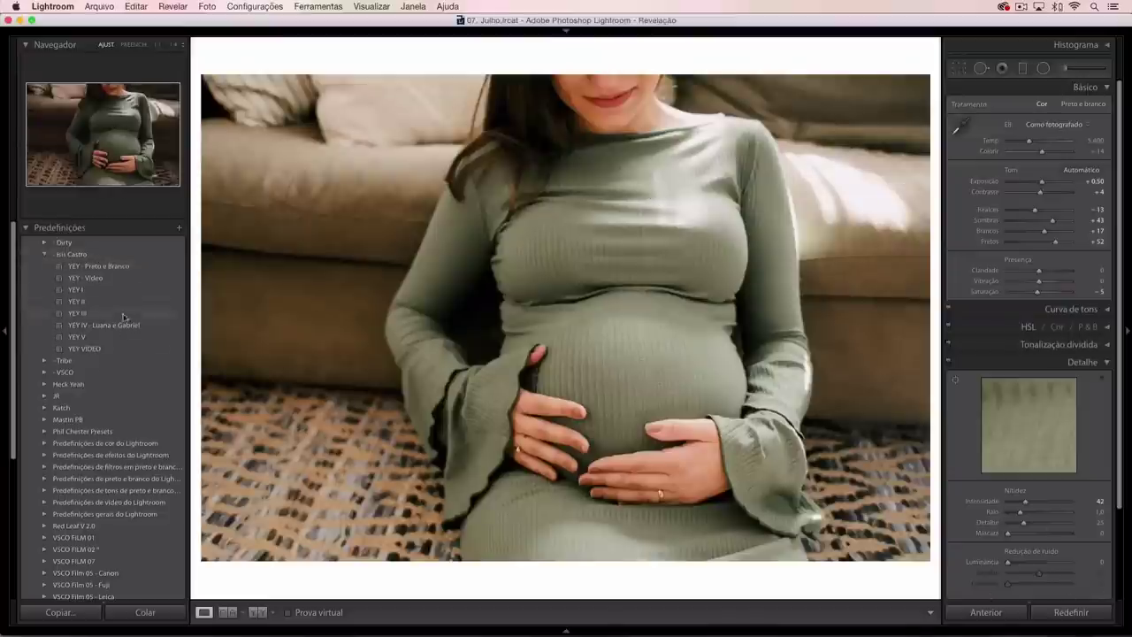
click(1090, 614)
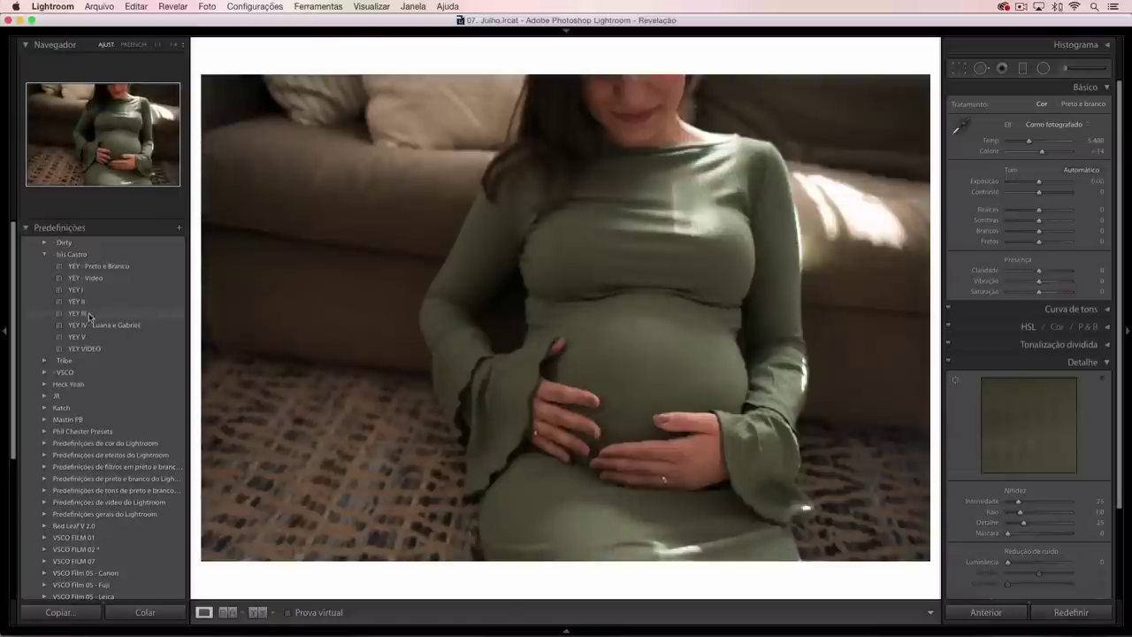
click(89, 315)
drag(1038, 182, 1038, 209)
Step: Straighten the photo to about -1.98° with Crop & Straighten
click(959, 68)
drag(927, 71, 920, 56)
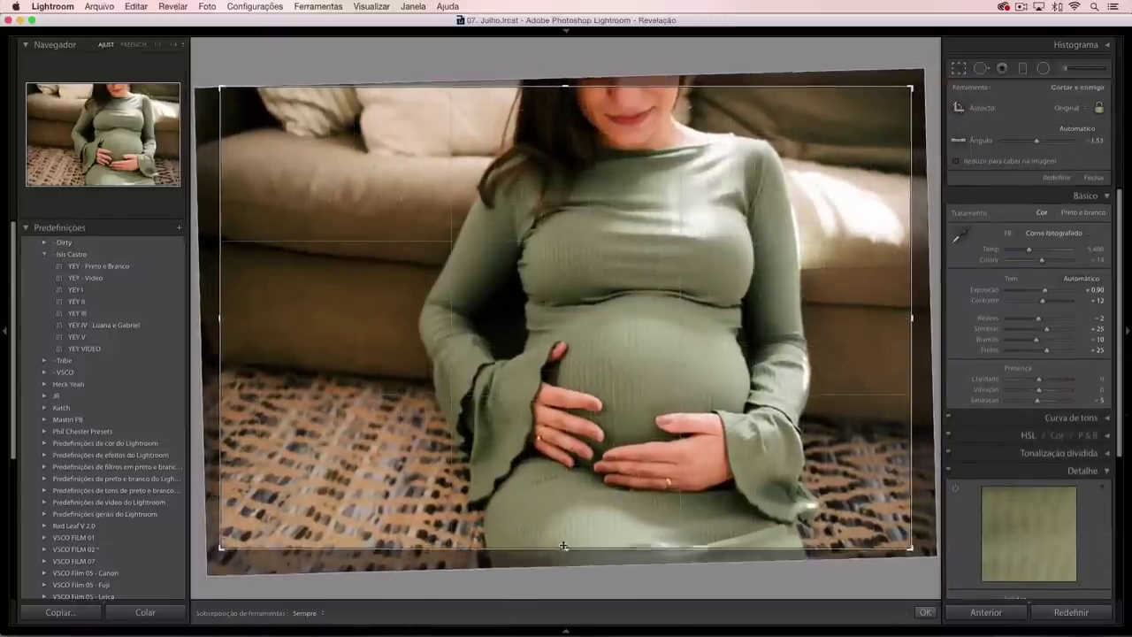
drag(895, 575, 899, 570)
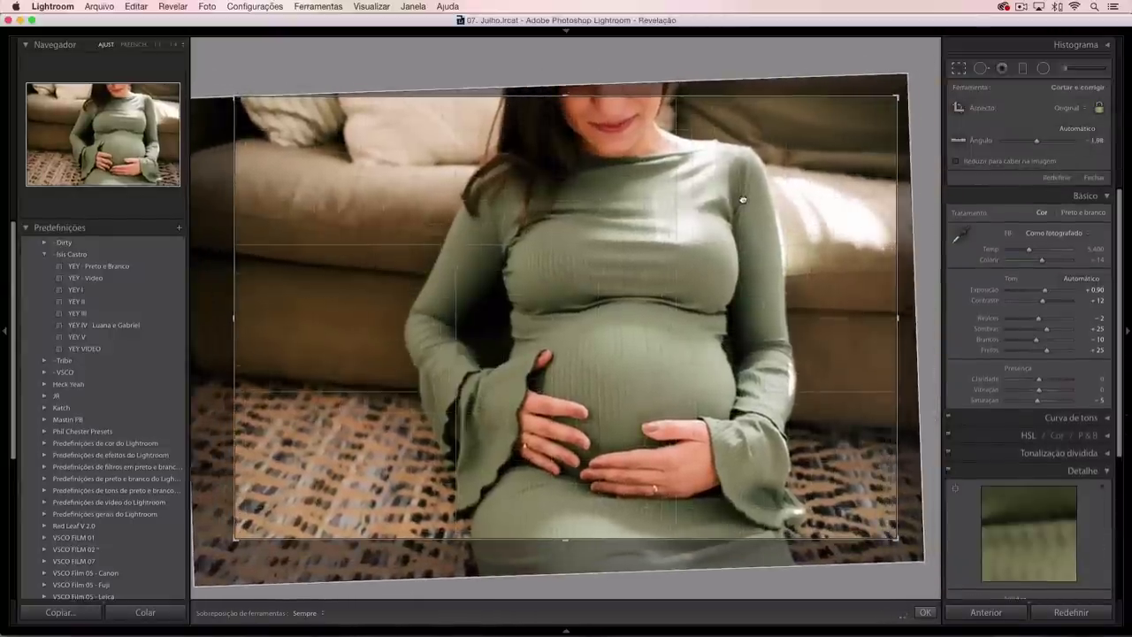
click(925, 612)
scroll(1043, 442, down, 5)
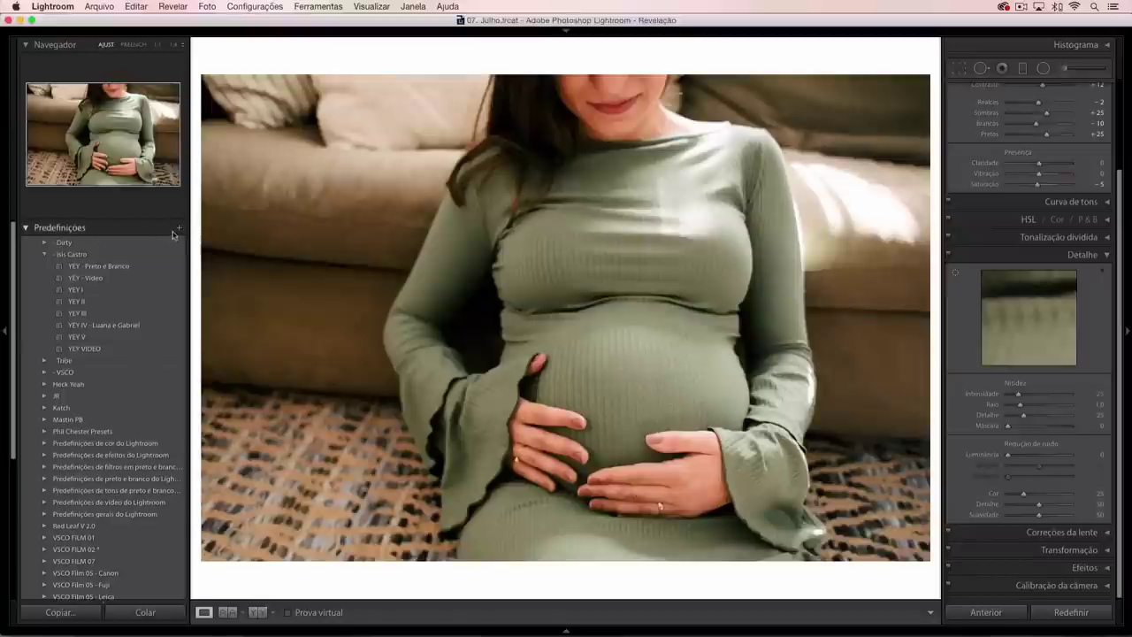
Step: Open the New Develop Preset dialog, leaving the destination folder unchanged
click(179, 229)
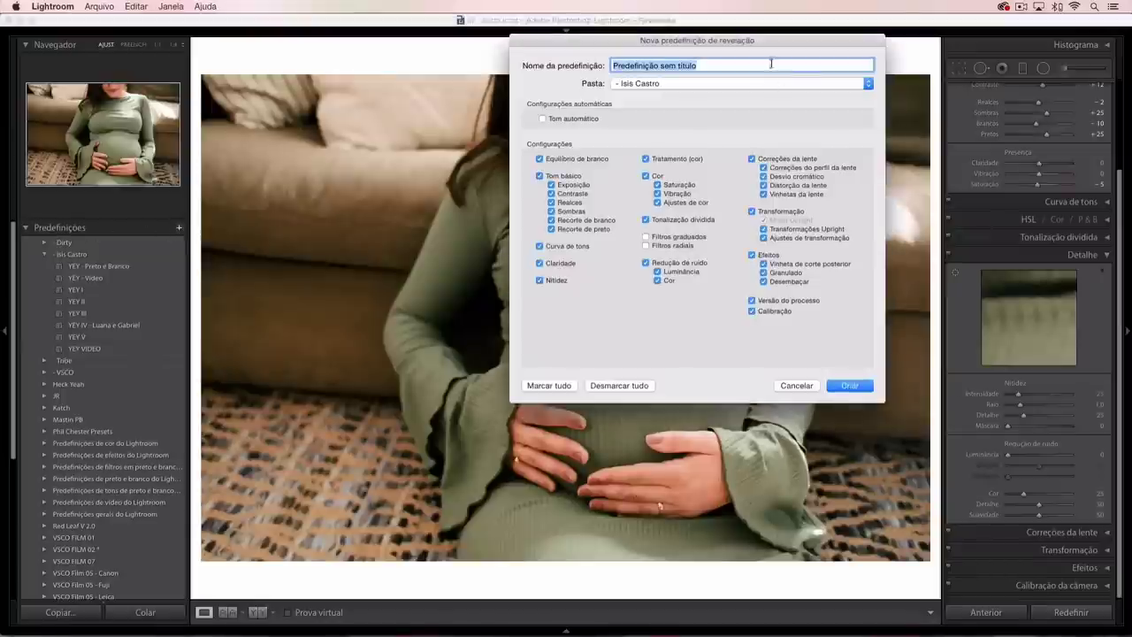
drag(719, 42, 556, 119)
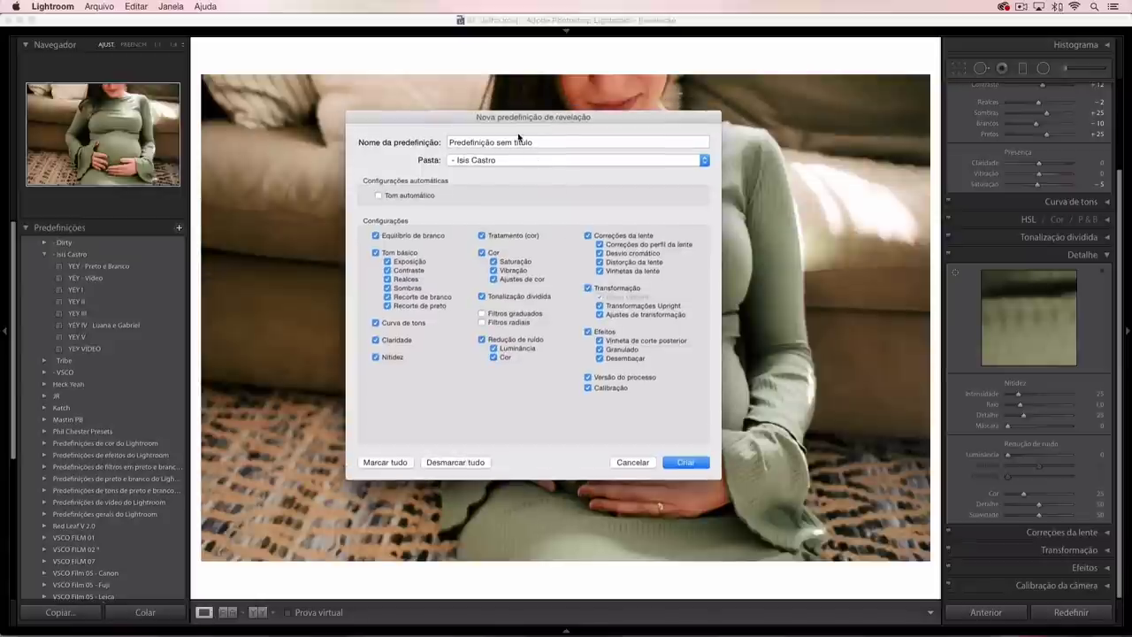
click(571, 167)
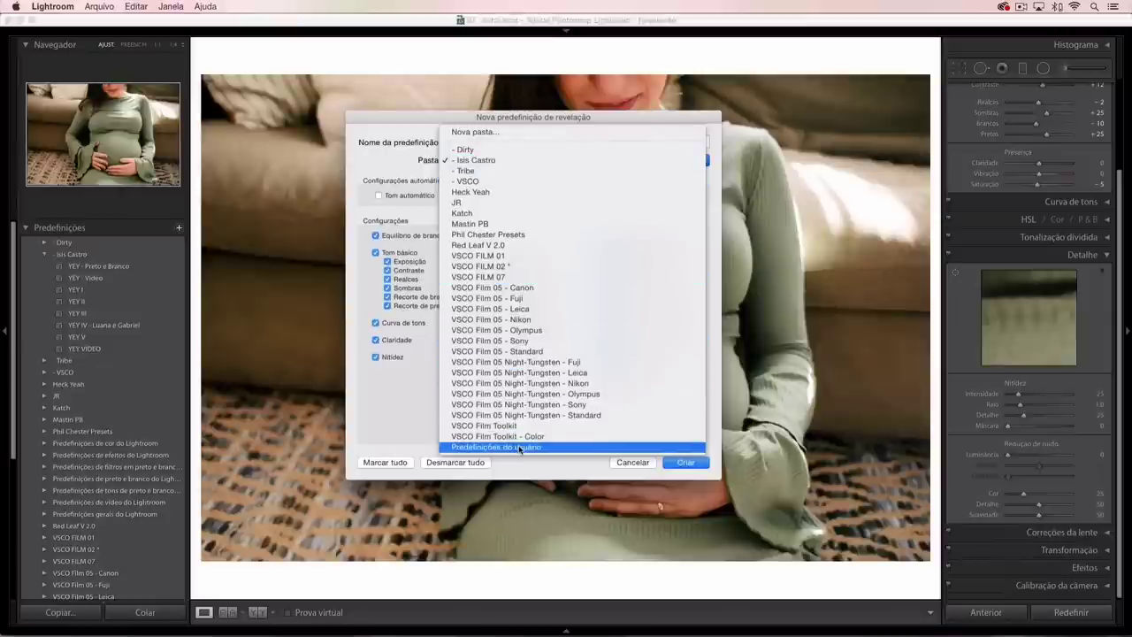
click(382, 173)
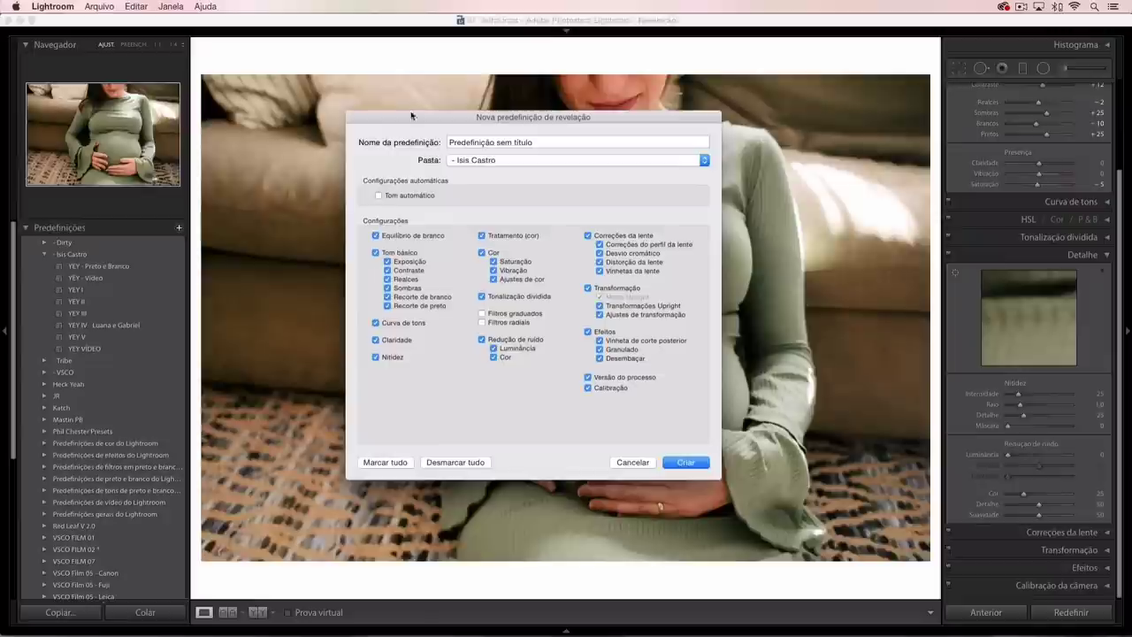
Step: Name the preset CDF TESTE, keeping the personal preset folder as destination
triple_click(539, 143)
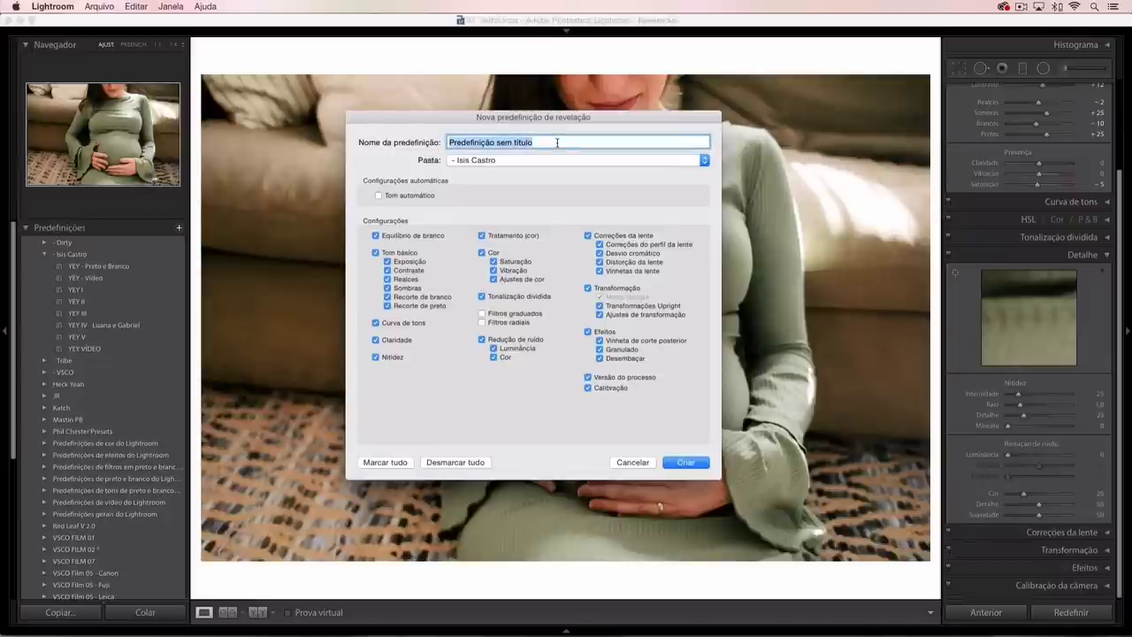
text(CDF TESTE)
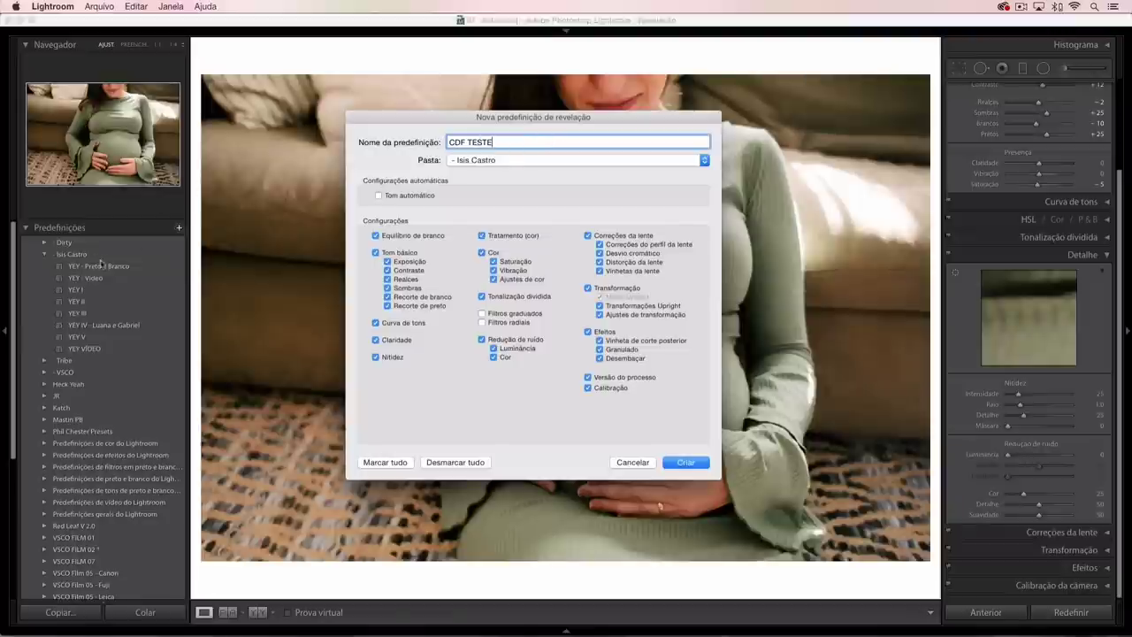
click(486, 161)
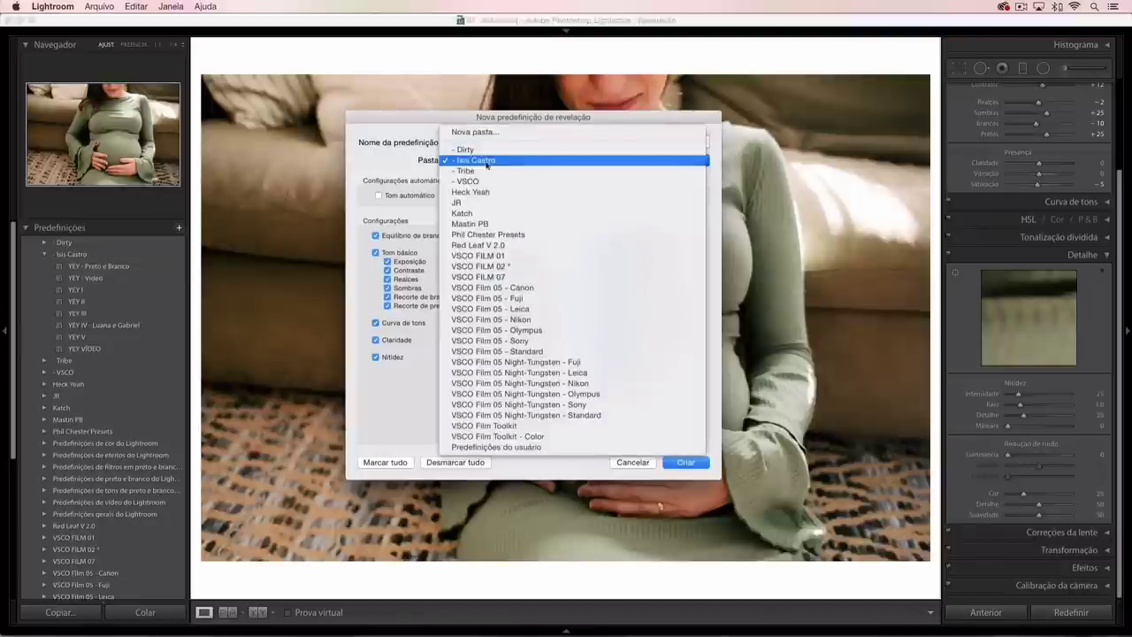
click(479, 162)
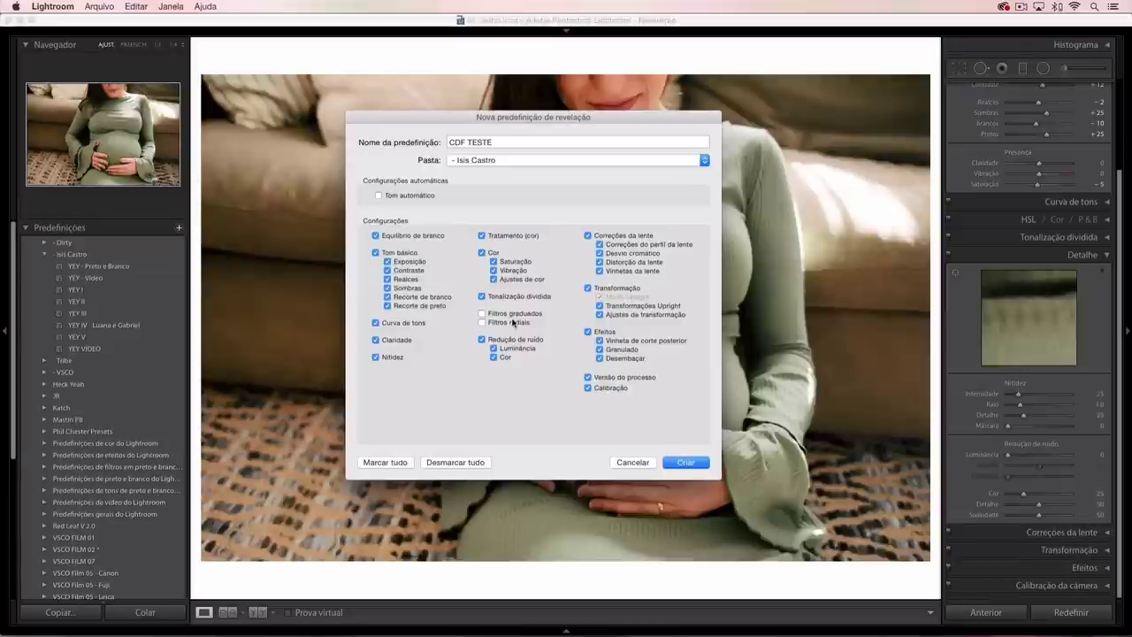
Step: Create the CDF TESTE preset with Graduated and Radial Filters left excluded
click(513, 323)
click(510, 315)
click(509, 315)
click(511, 322)
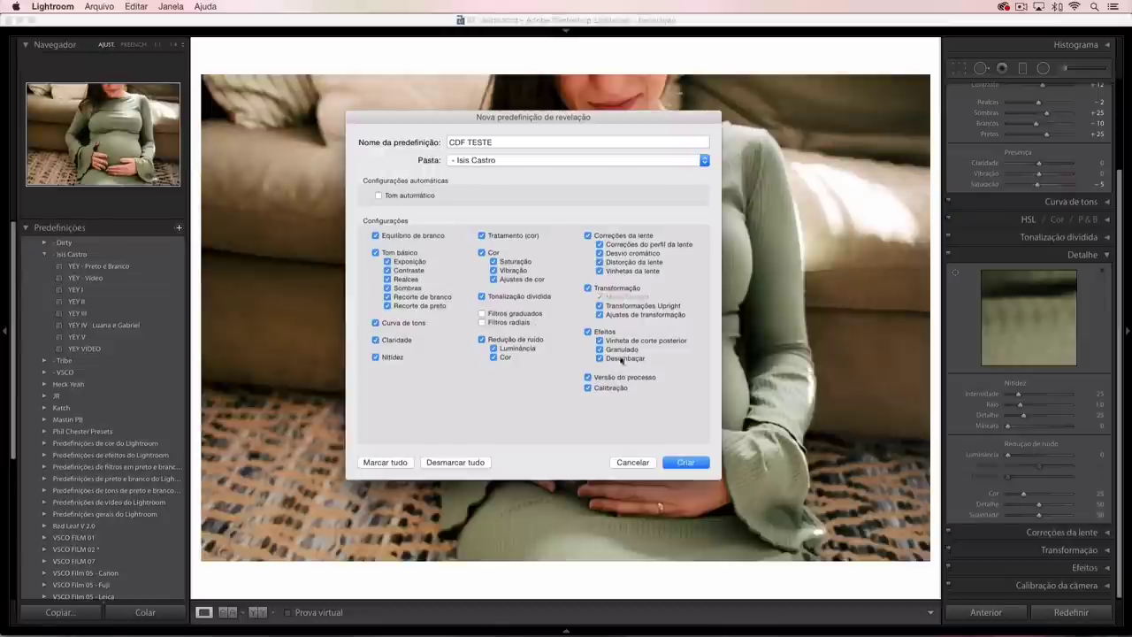
click(686, 465)
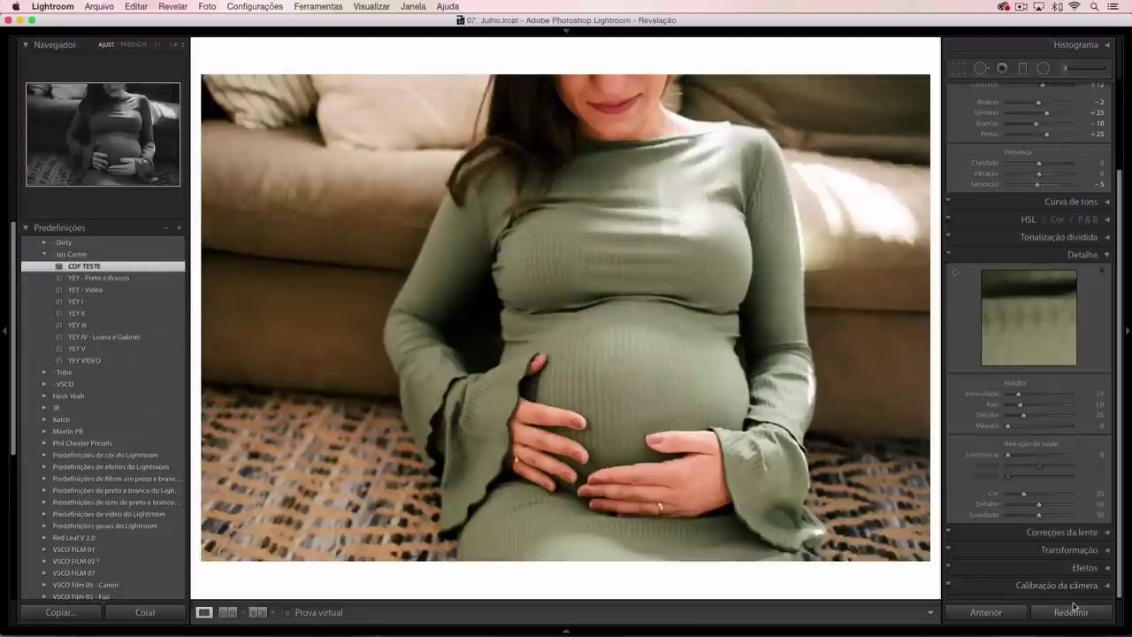
Step: Move to the next photo and apply the CDF TESTE preset to it
key(Right)
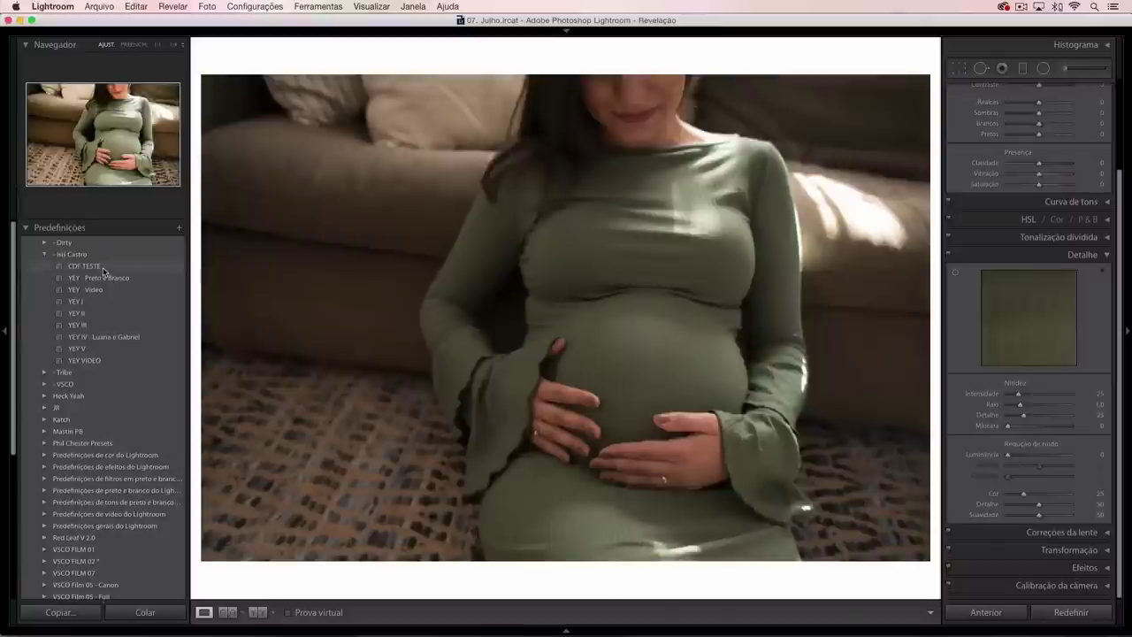
click(104, 270)
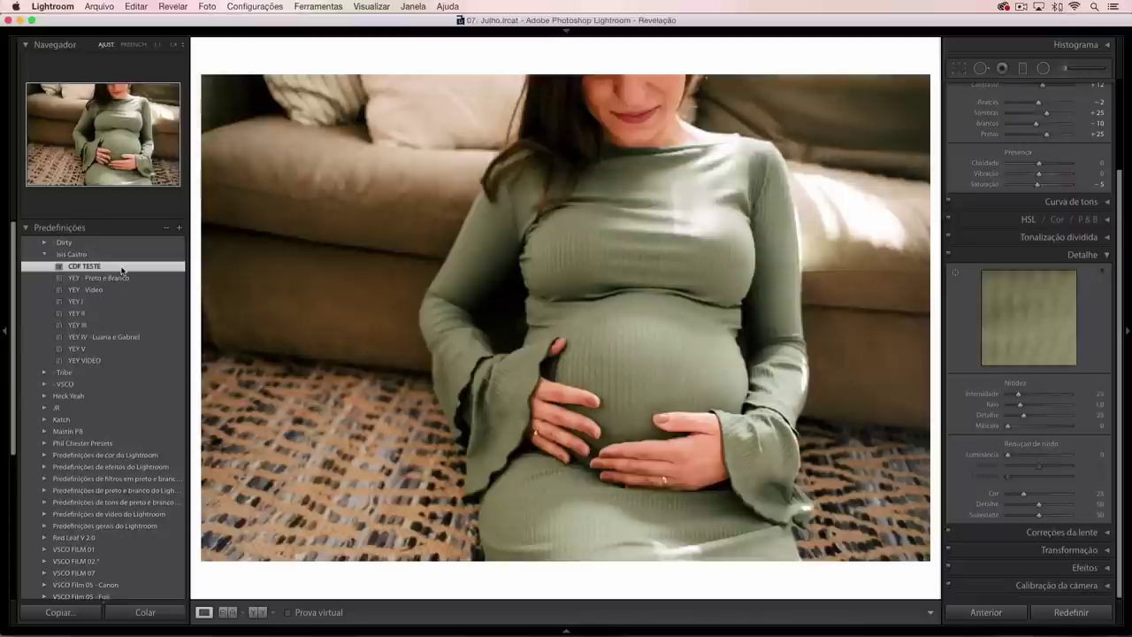
Step: Export CDF TESTE from its context menu, saving the file as CDF TESTE
right_click(82, 267)
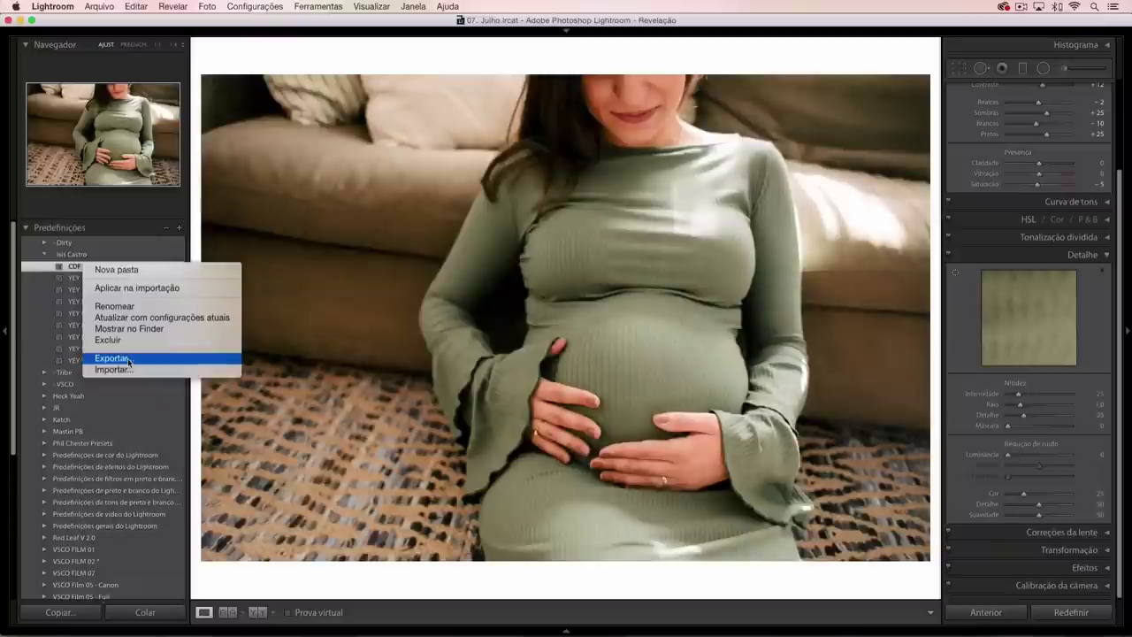
click(128, 358)
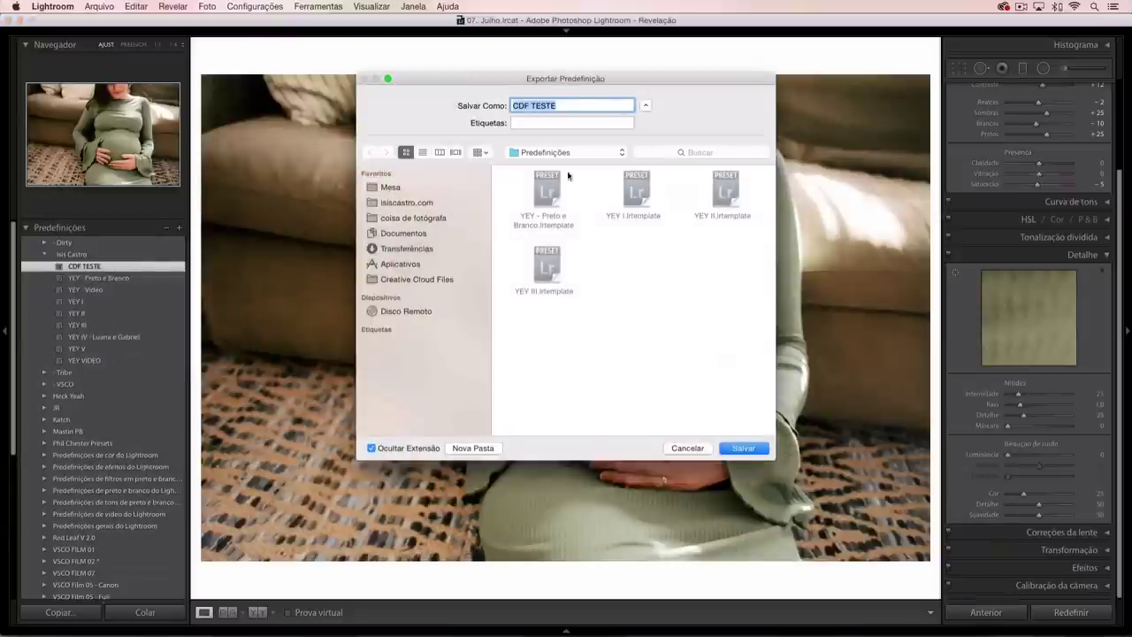
click(524, 105)
triple_click(523, 105)
click(576, 105)
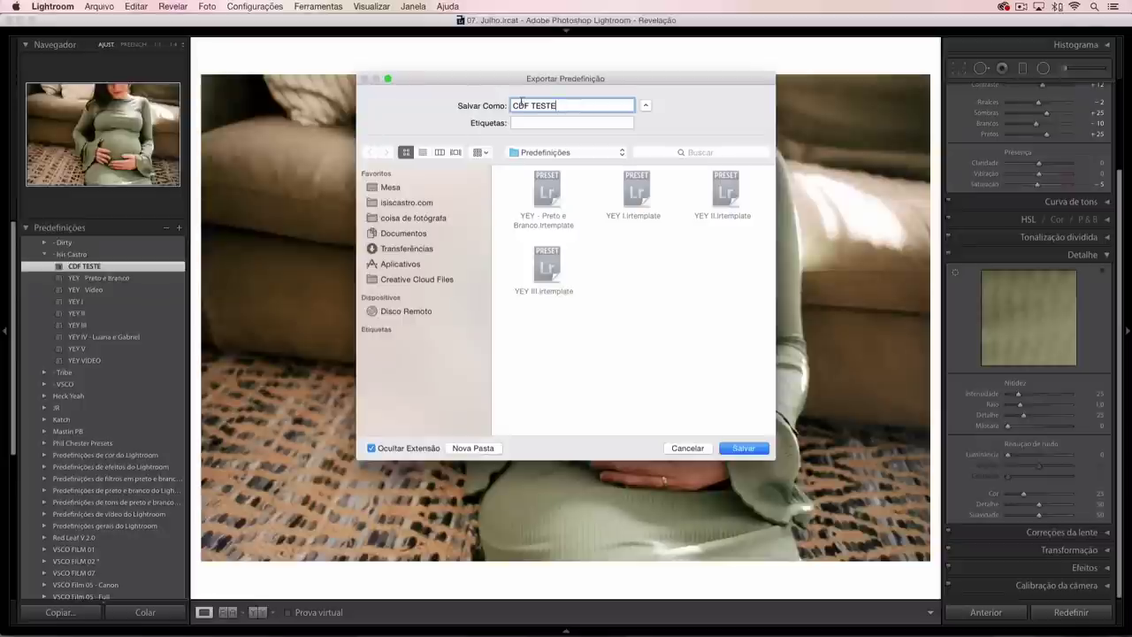
click(745, 448)
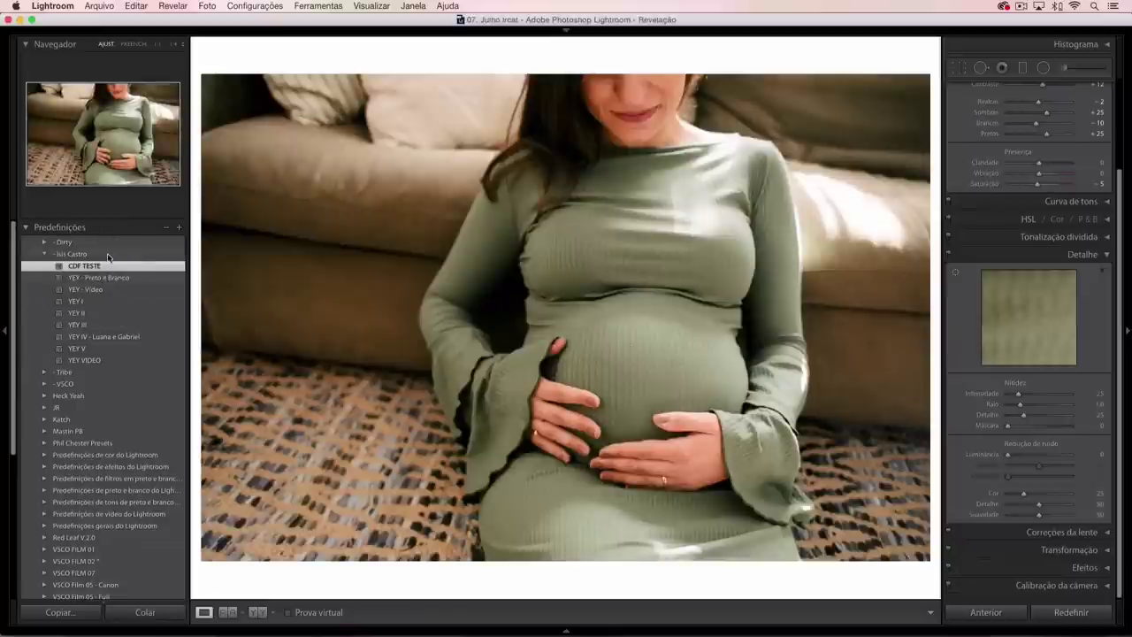
right_click(107, 247)
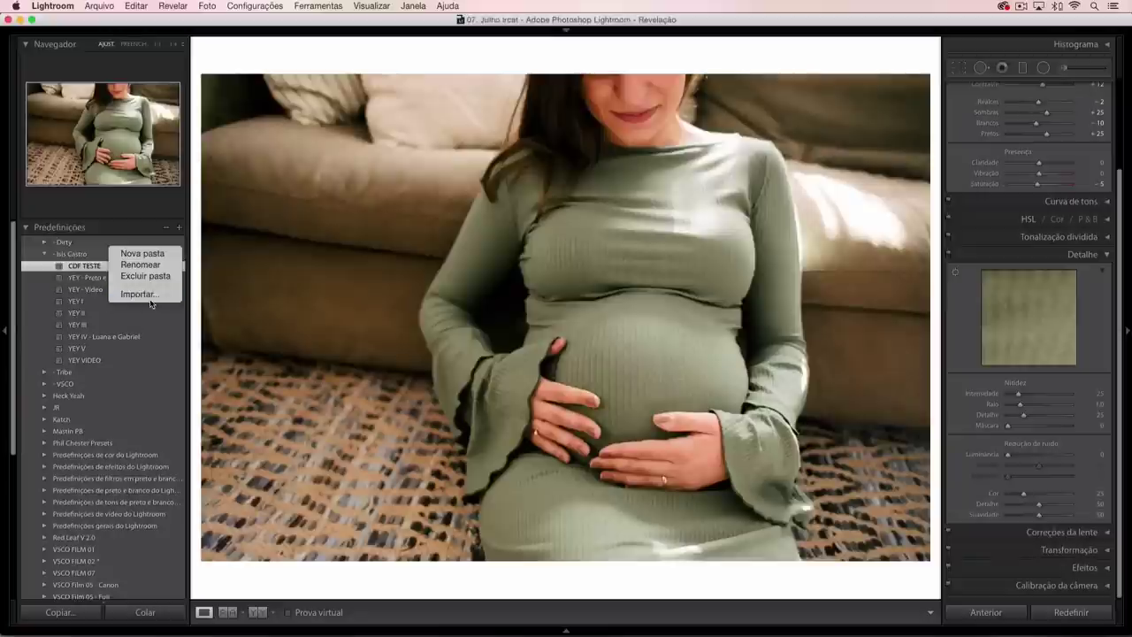
click(87, 284)
click(46, 254)
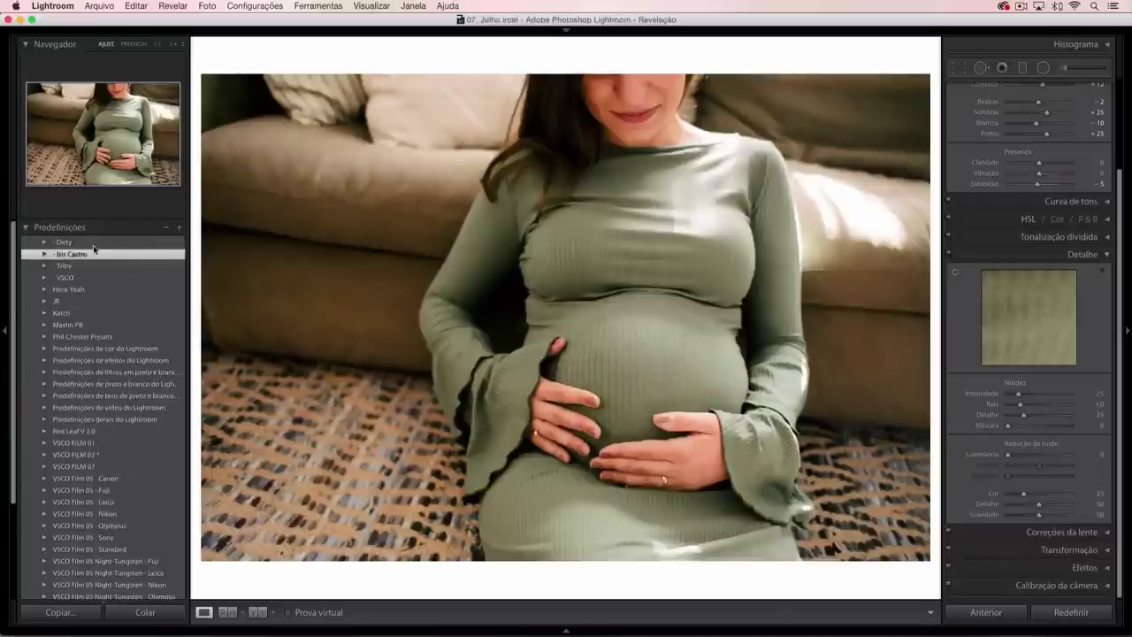
right_click(93, 254)
click(115, 250)
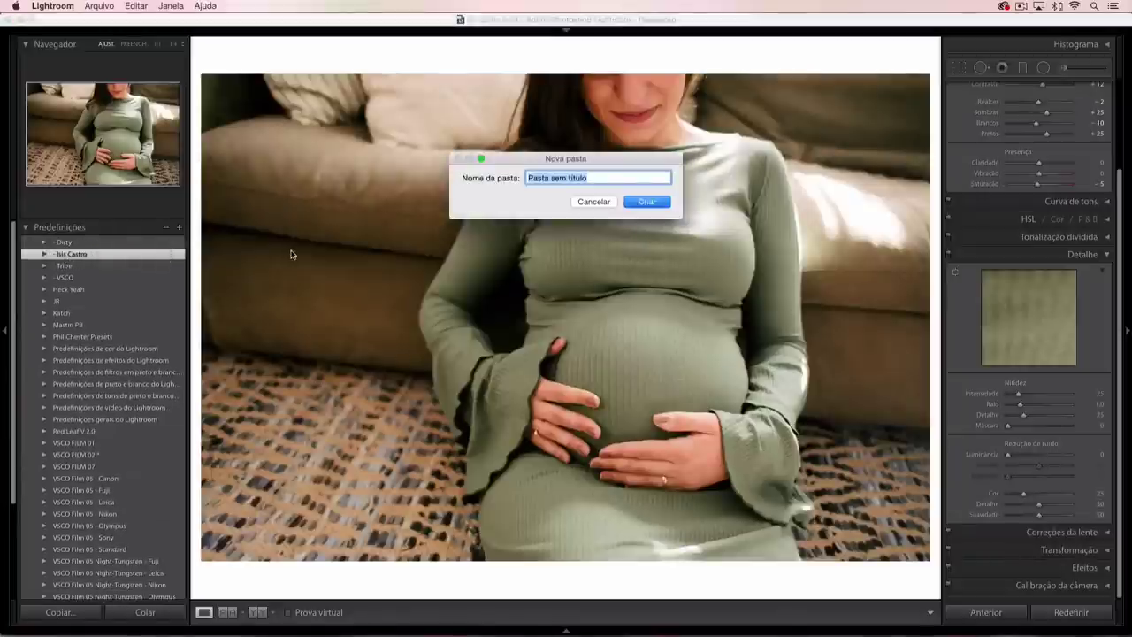
key(BackSpace)
text(*cdf)
key(BackSpace)
key(BackSpace)
key(BackSpace)
text(CDF)
key(Return)
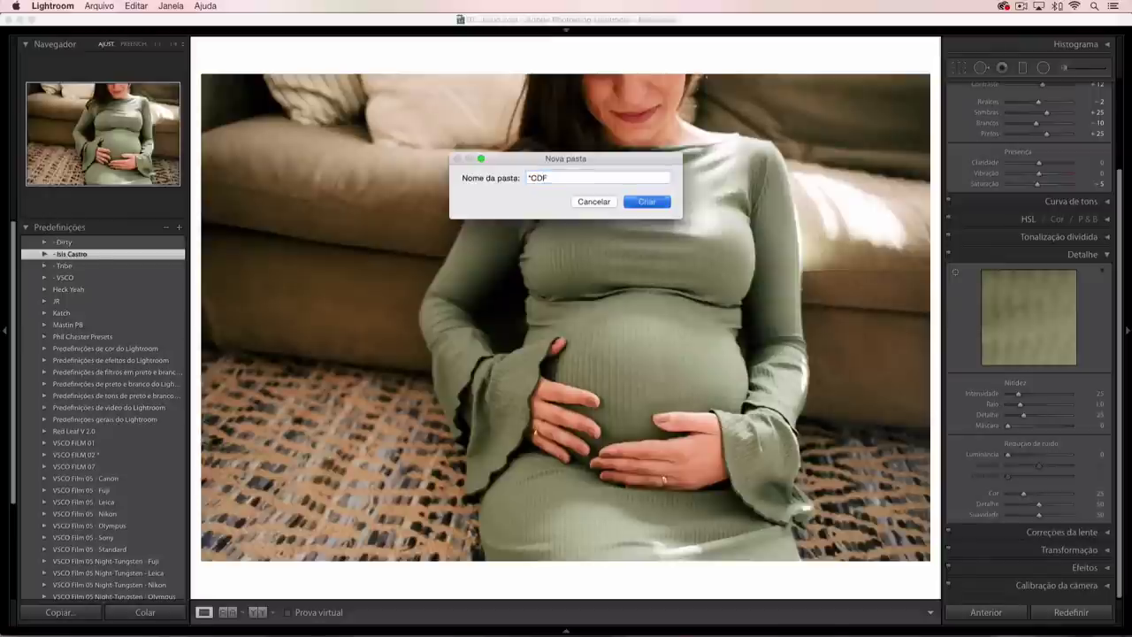
click(72, 243)
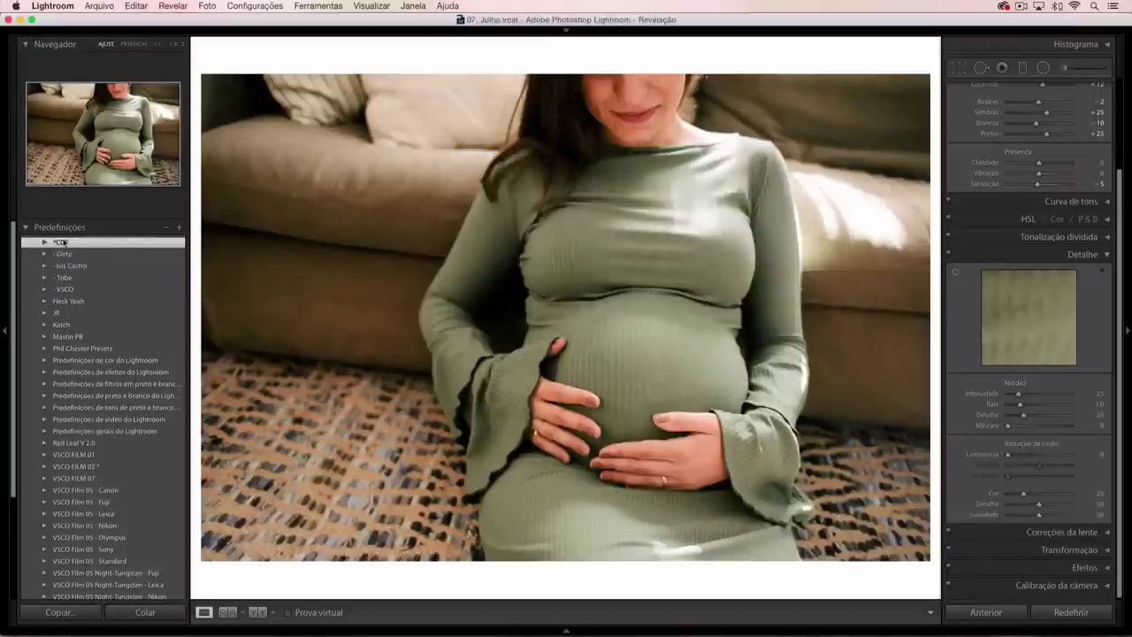
Step: Import CDF TESTE.lrtemplate into *CDF and expand it to show CDF TESTE 2
right_click(73, 247)
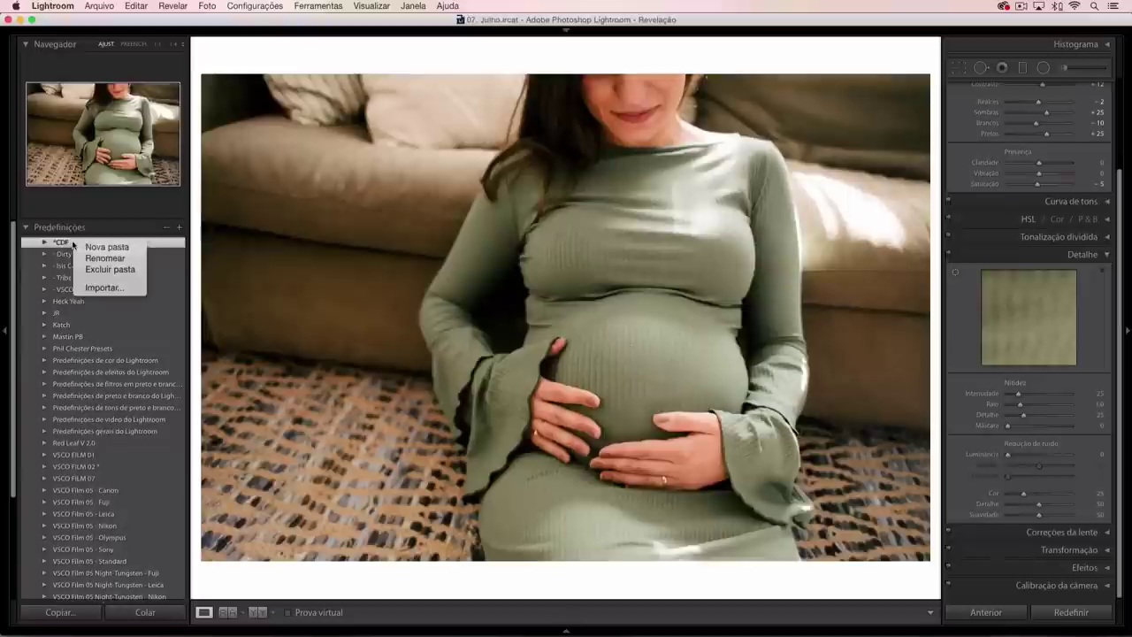
click(122, 289)
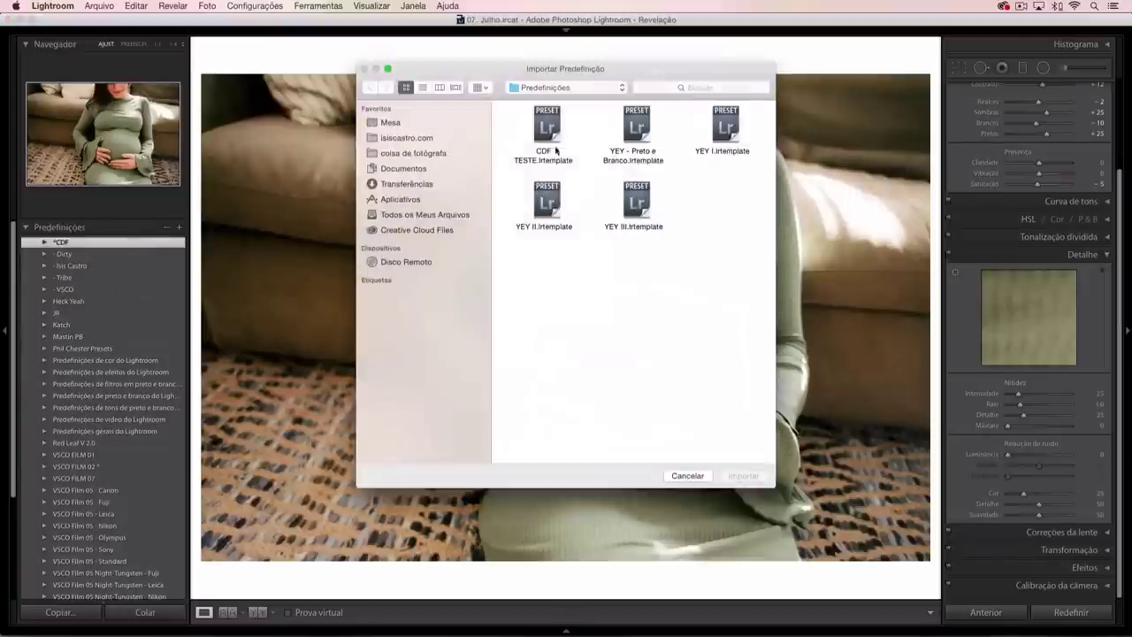
click(552, 156)
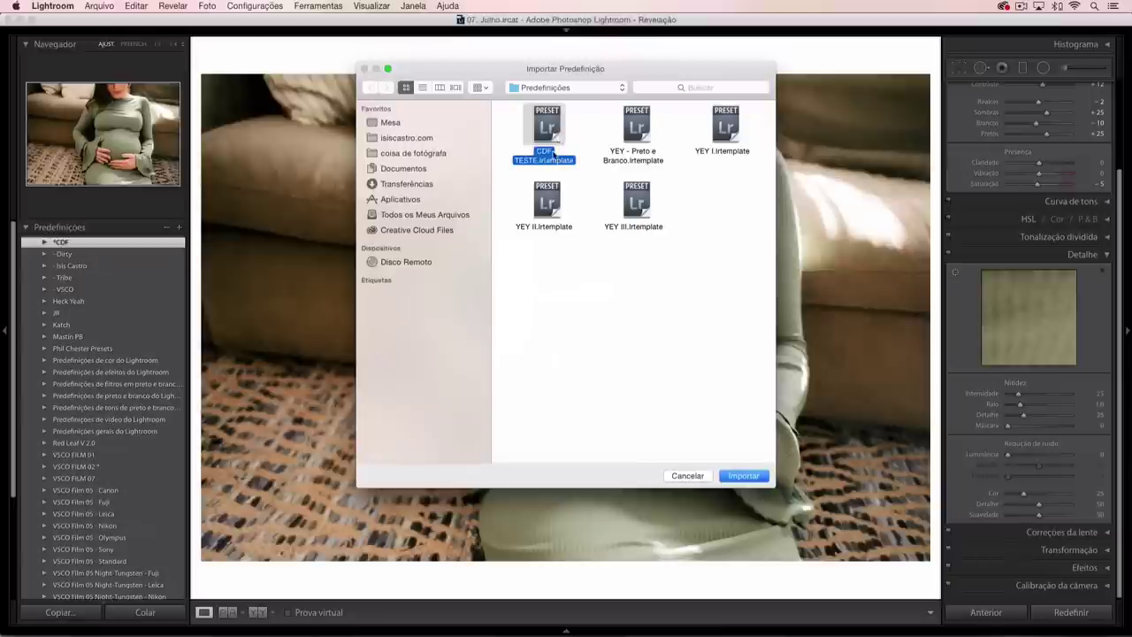
click(753, 478)
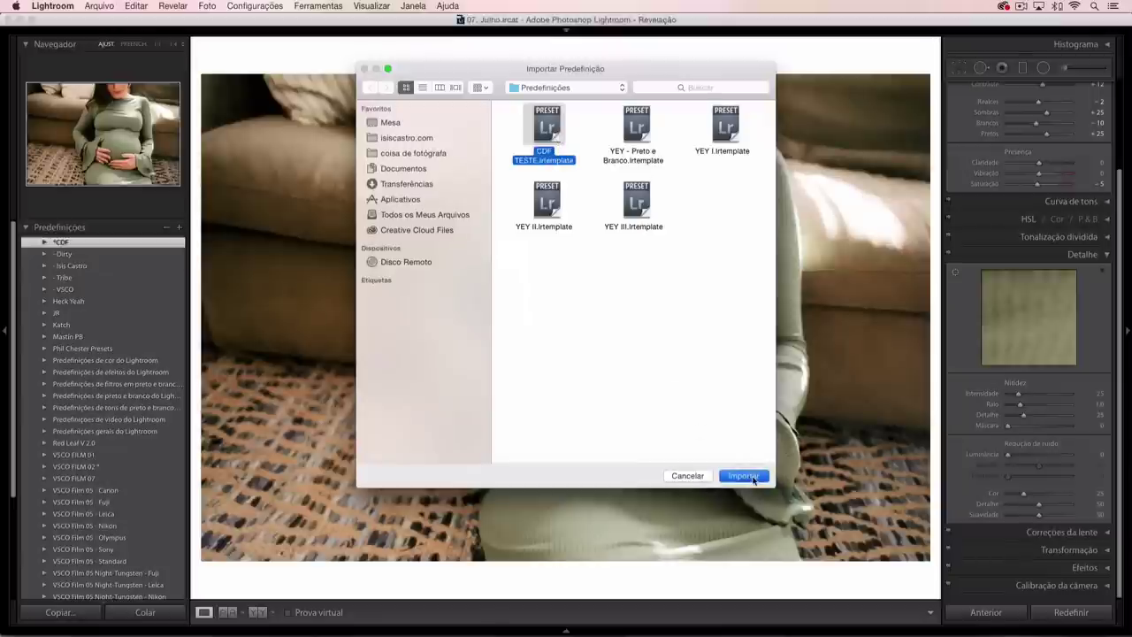
click(46, 243)
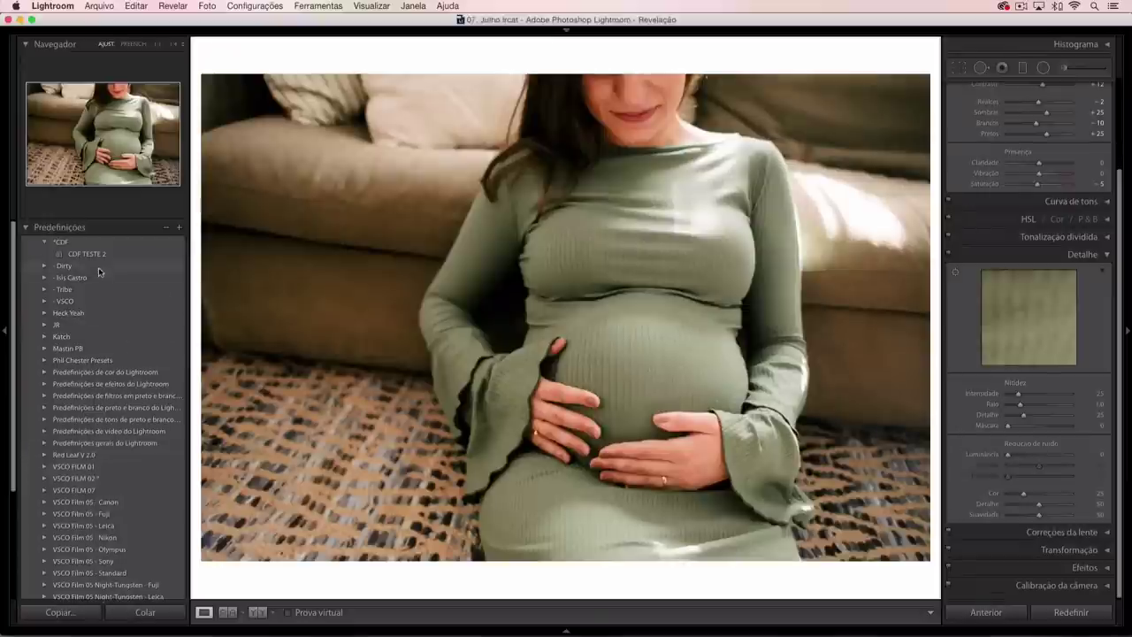
right_click(78, 243)
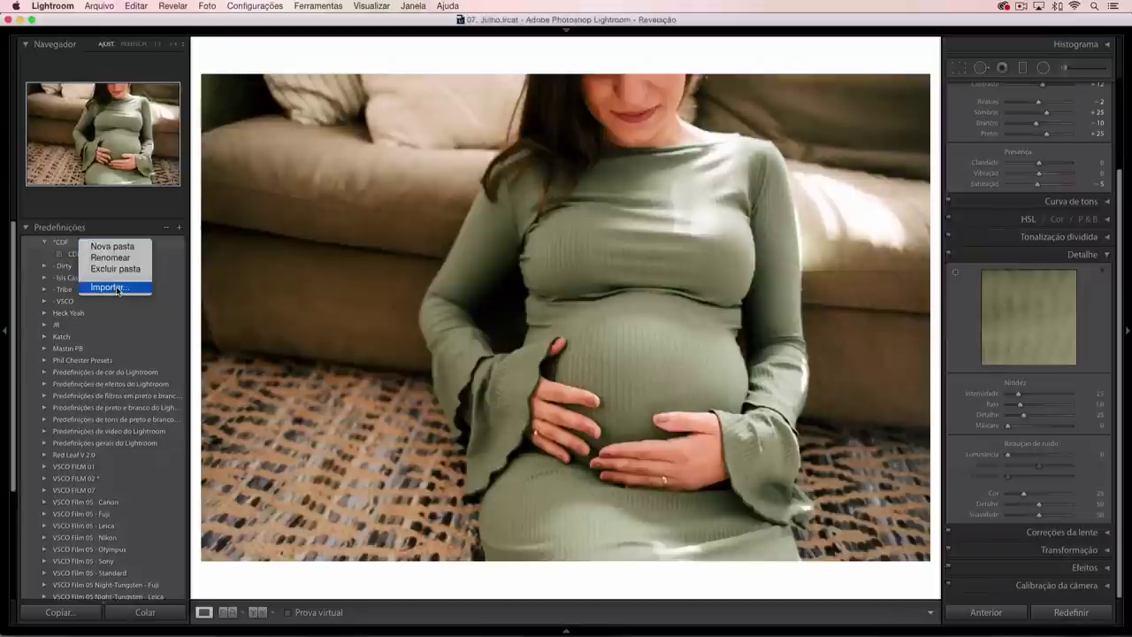
click(162, 351)
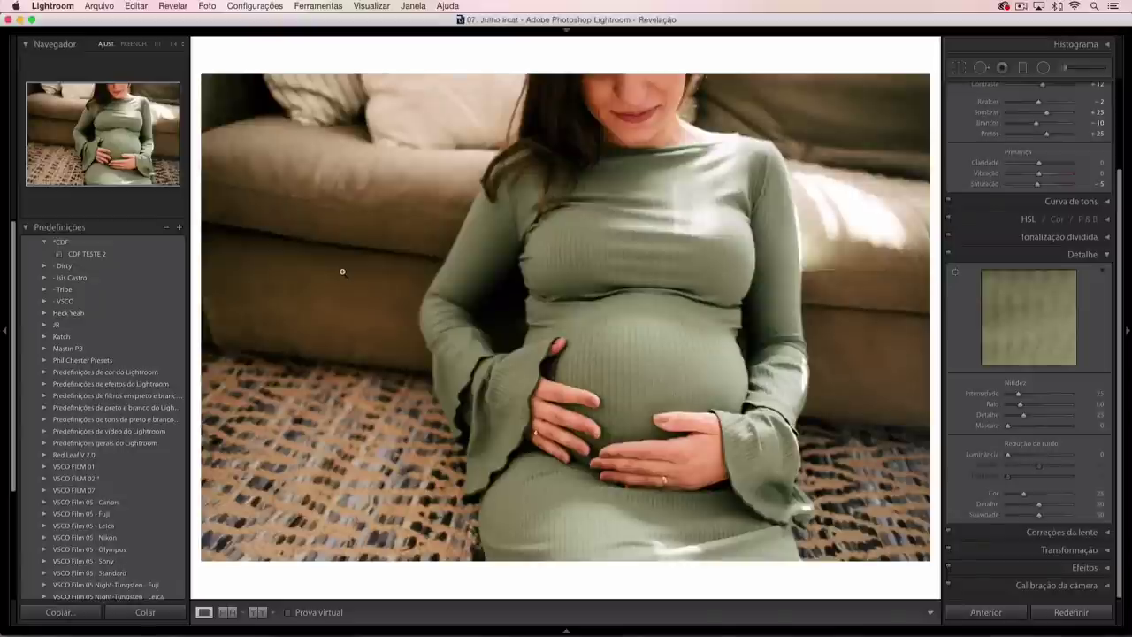
right_click(123, 273)
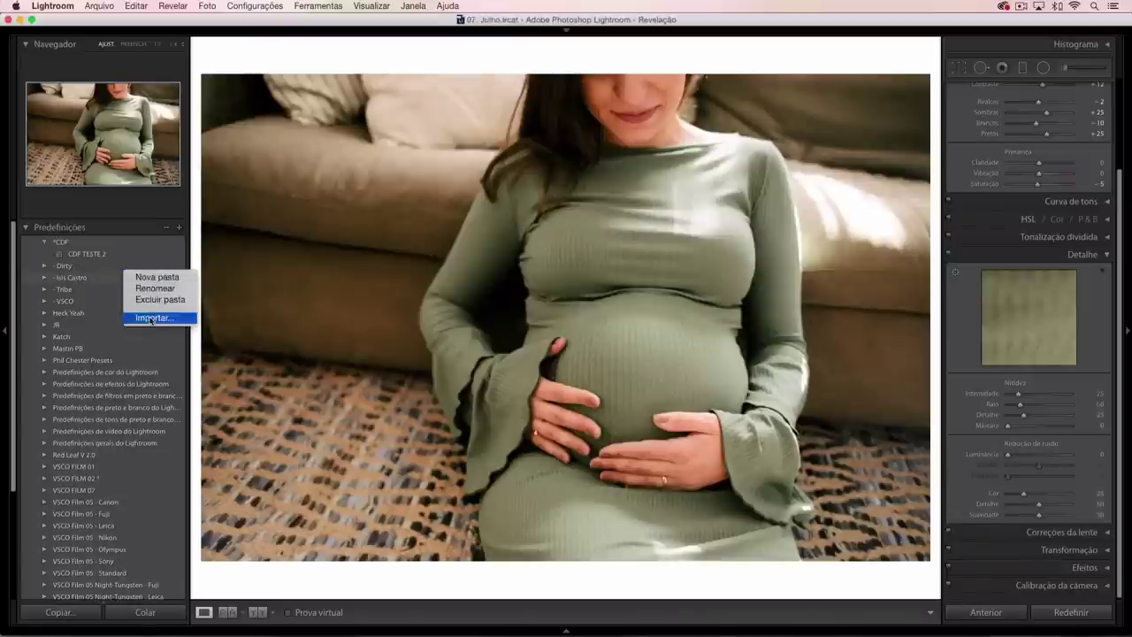
click(530, 183)
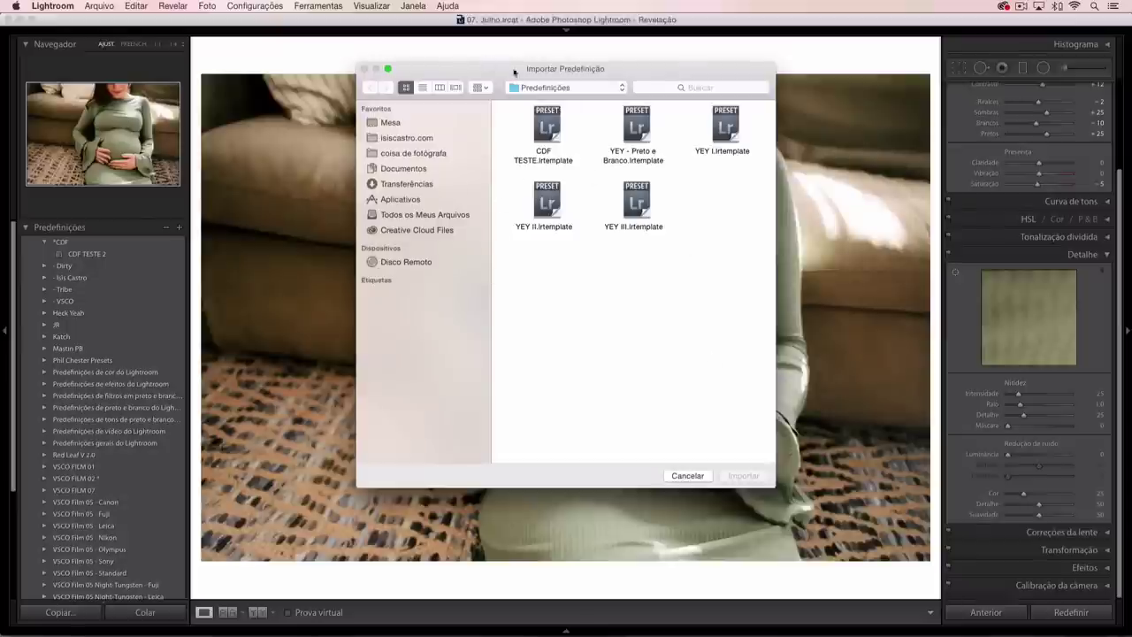
drag(541, 71, 528, 88)
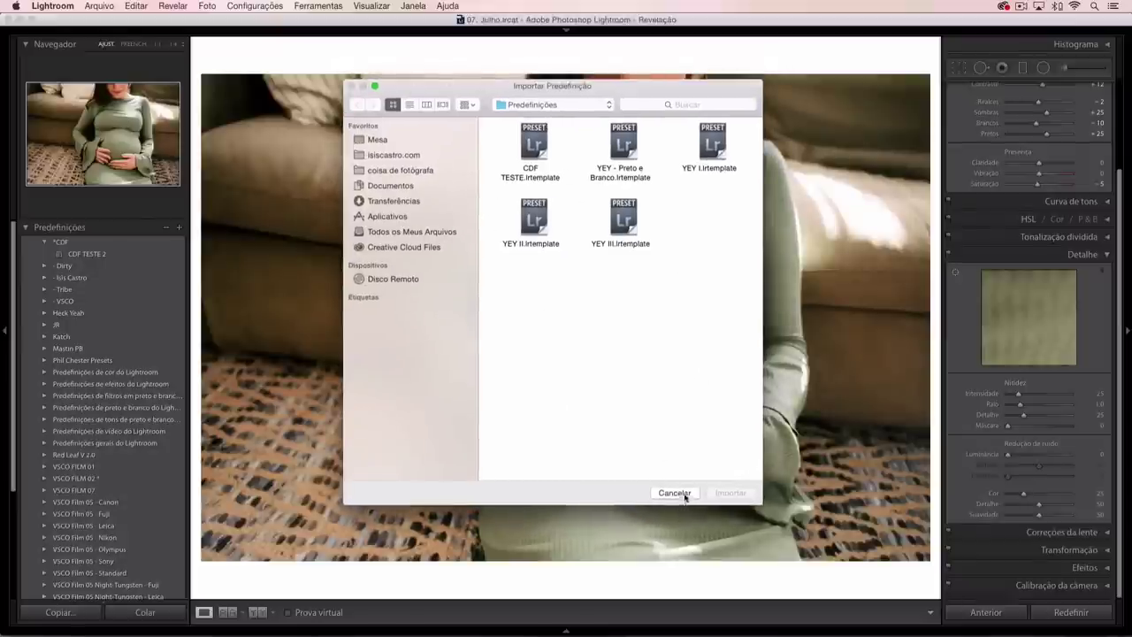
click(681, 494)
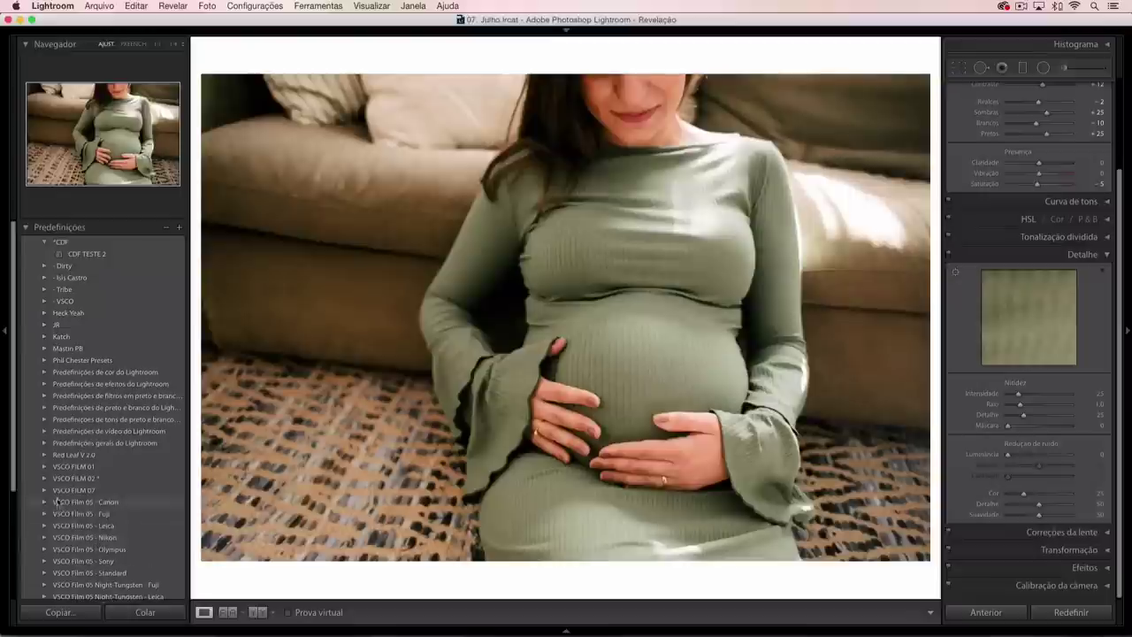
scroll(115, 492, down, 3)
scroll(115, 492, down, 1)
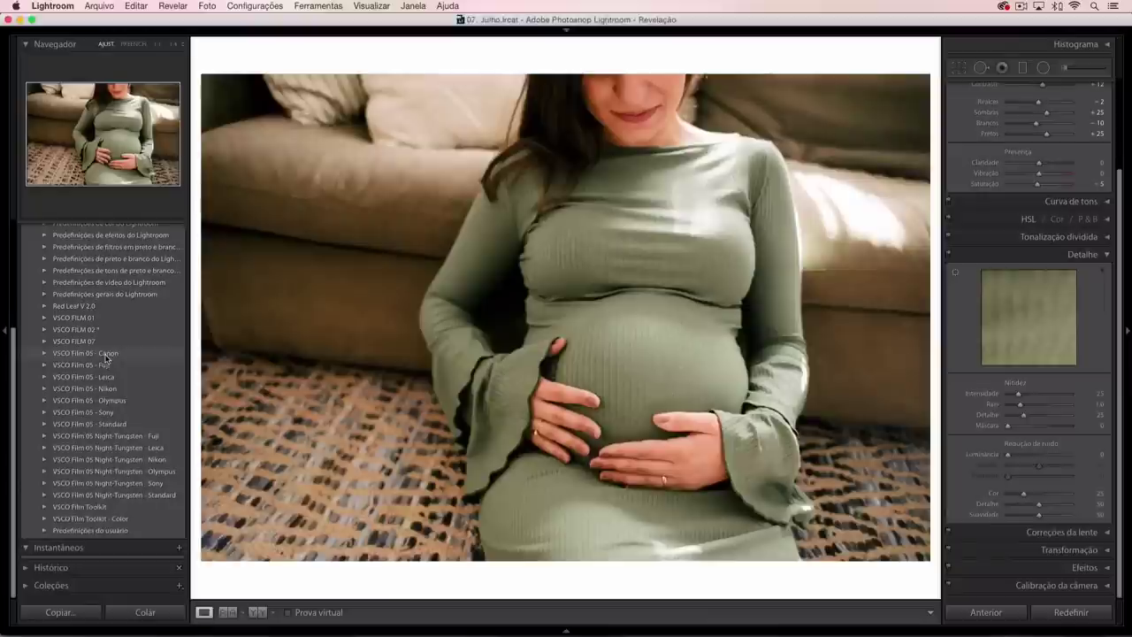
click(45, 354)
click(45, 354)
click(44, 388)
scroll(119, 478, down, 5)
scroll(122, 482, down, 5)
scroll(124, 486, down, 5)
scroll(129, 496, down, 5)
scroll(129, 495, down, 5)
scroll(125, 424, down, 5)
scroll(122, 354, down, 5)
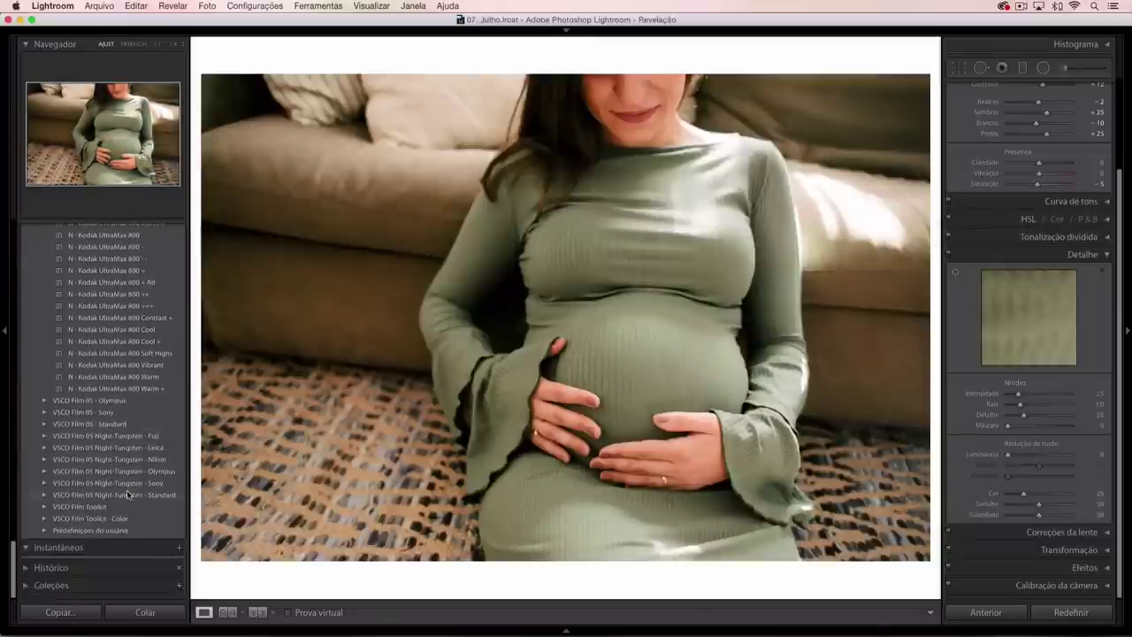
click(44, 400)
scroll(99, 425, down, 5)
scroll(105, 411, down, 5)
scroll(110, 393, down, 5)
scroll(115, 378, down, 5)
scroll(106, 406, down, 5)
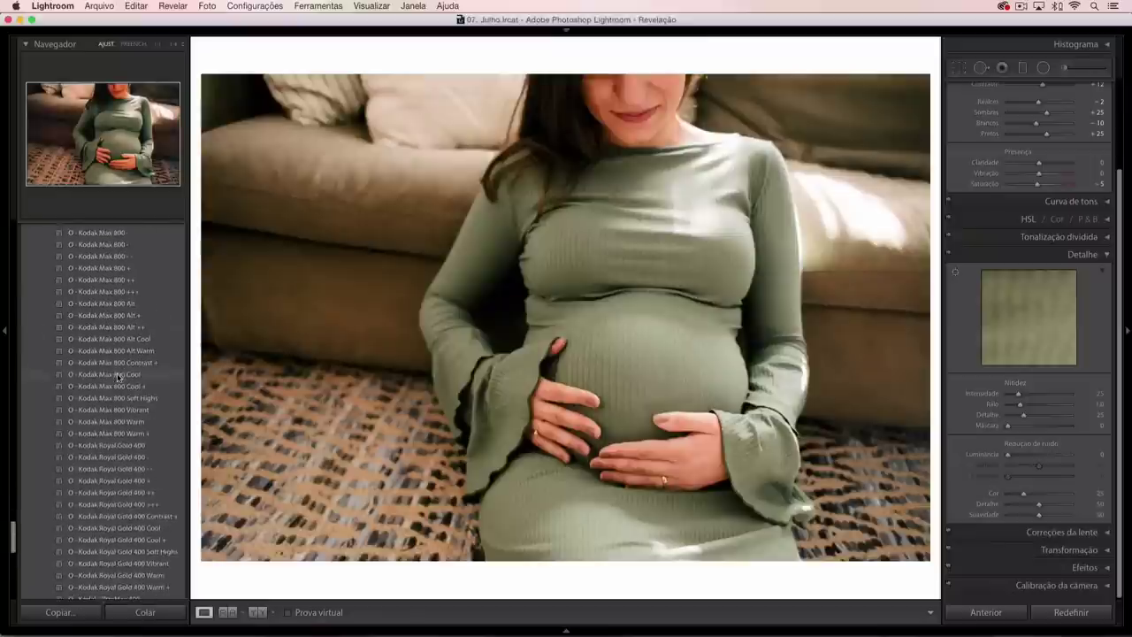
scroll(89, 451, down, 5)
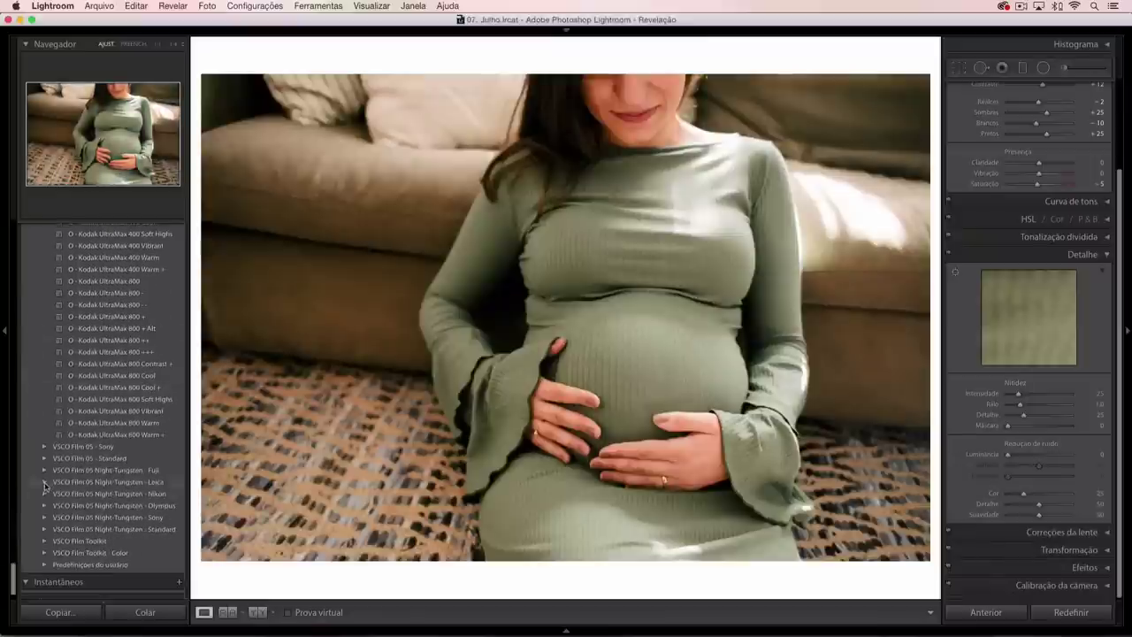
scroll(109, 461, up, 3)
scroll(109, 424, up, 5)
scroll(111, 398, up, 5)
scroll(110, 393, down, 10)
scroll(75, 360, down, 2)
scroll(75, 360, up, 5)
scroll(62, 345, up, 5)
scroll(49, 332, up, 5)
scroll(37, 317, up, 5)
scroll(36, 317, up, 5)
scroll(45, 332, up, 5)
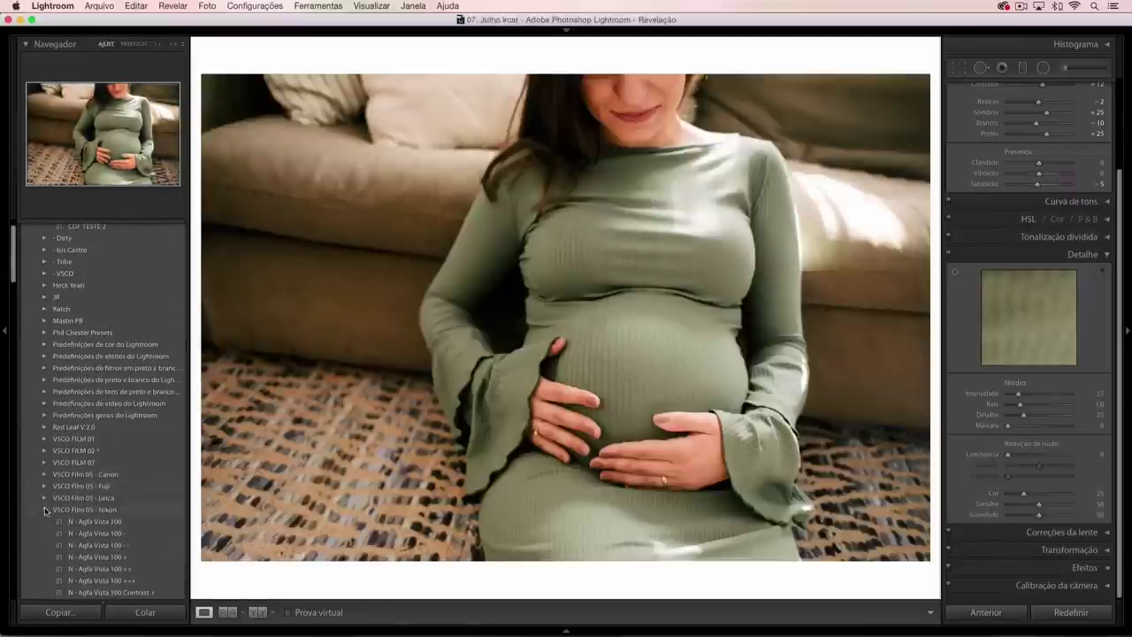
scroll(162, 425, up, 2)
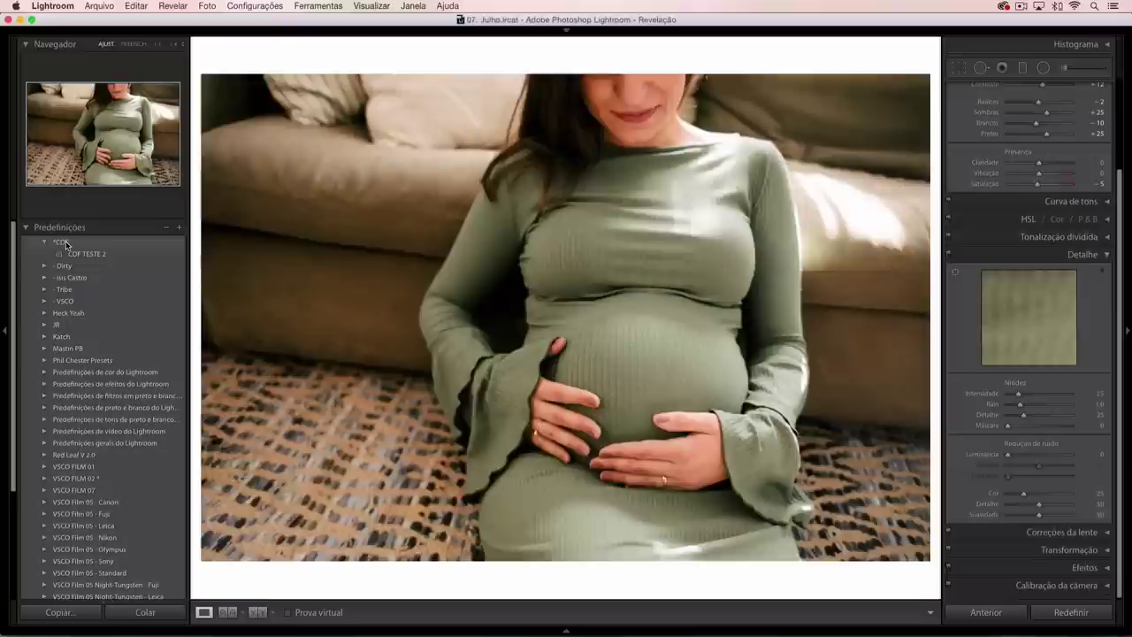